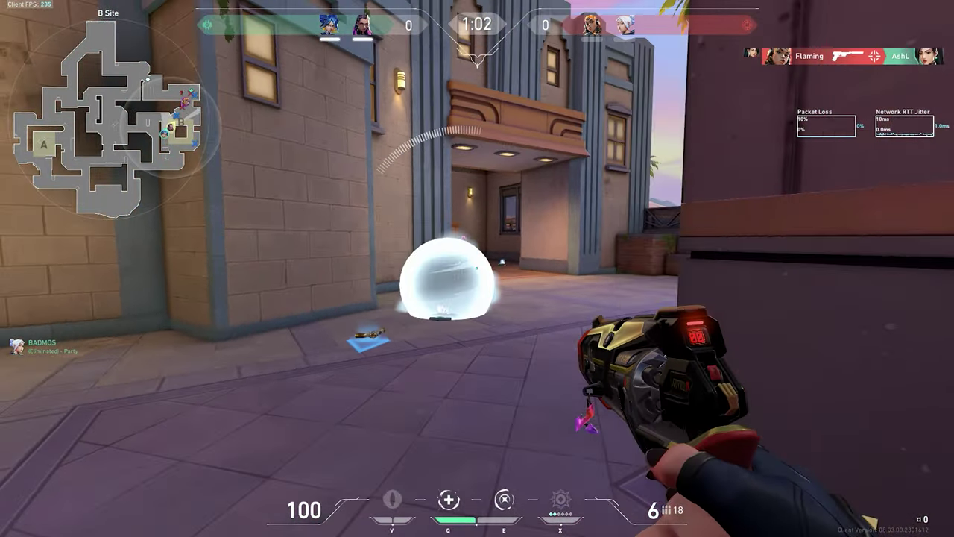
- Fire twice at the enemy at B Site, then teleport out with Chamber's E ability
click(477, 269)
click(477, 268)
click(477, 268)
key(e)
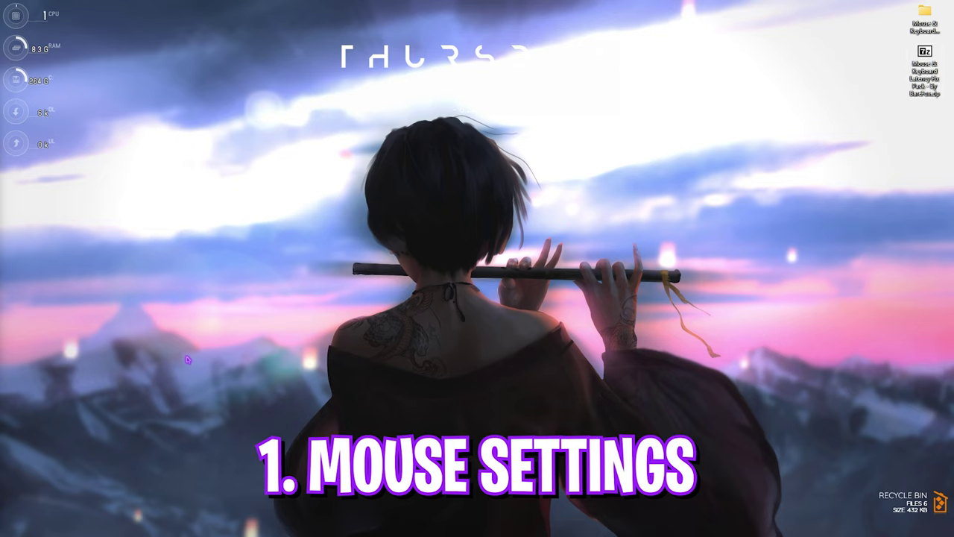
- From 'mouse settings', bring up the classic Mouse Properties on its Pointer Options page
key(super)
text(mouse settings)
key(Return)
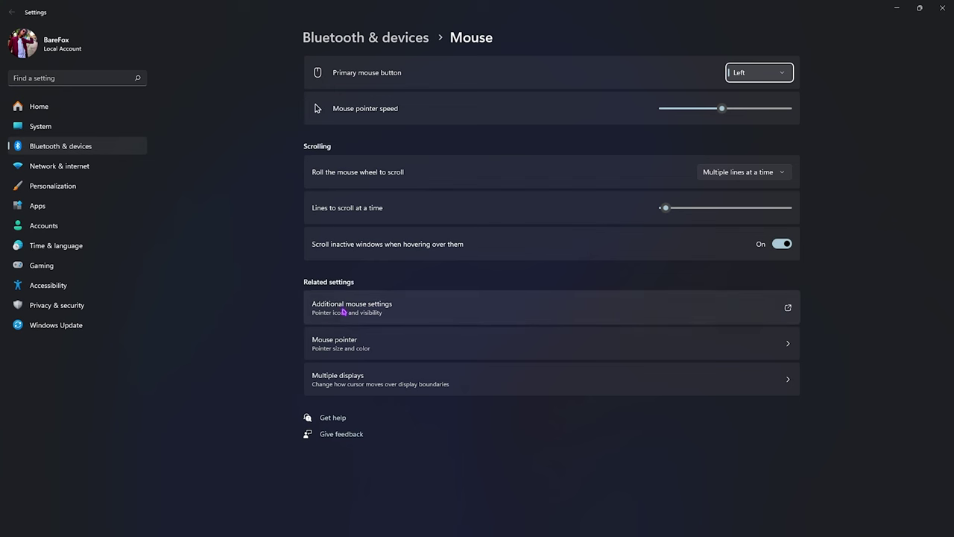
click(364, 312)
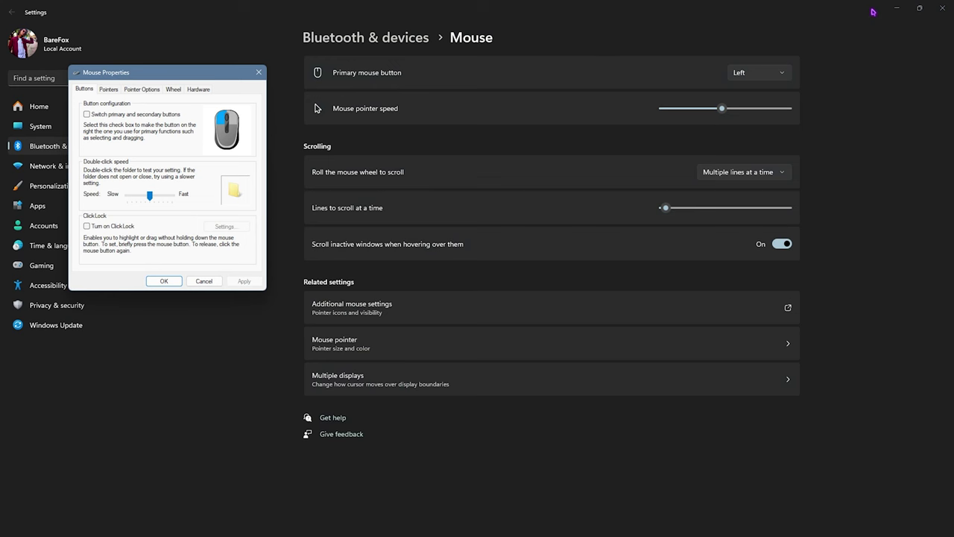
click(897, 9)
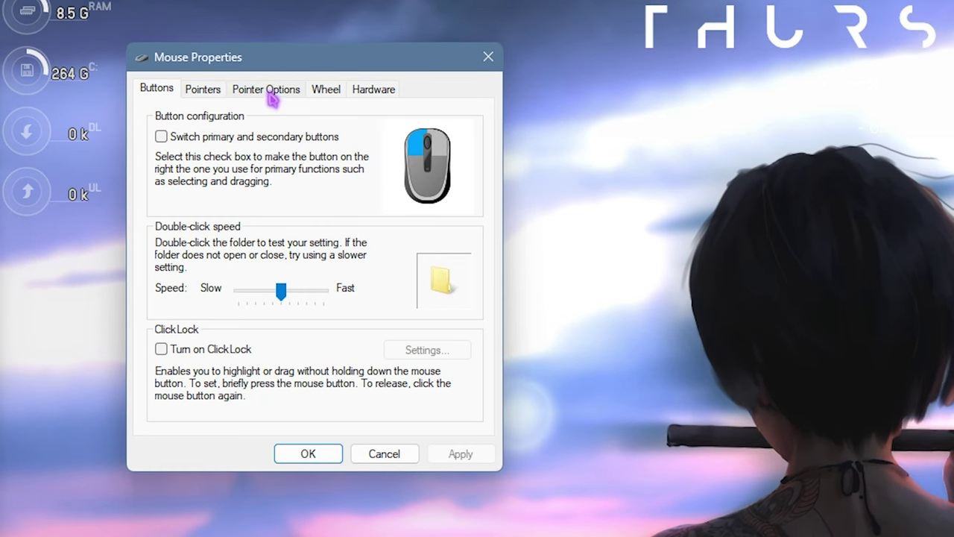
click(268, 95)
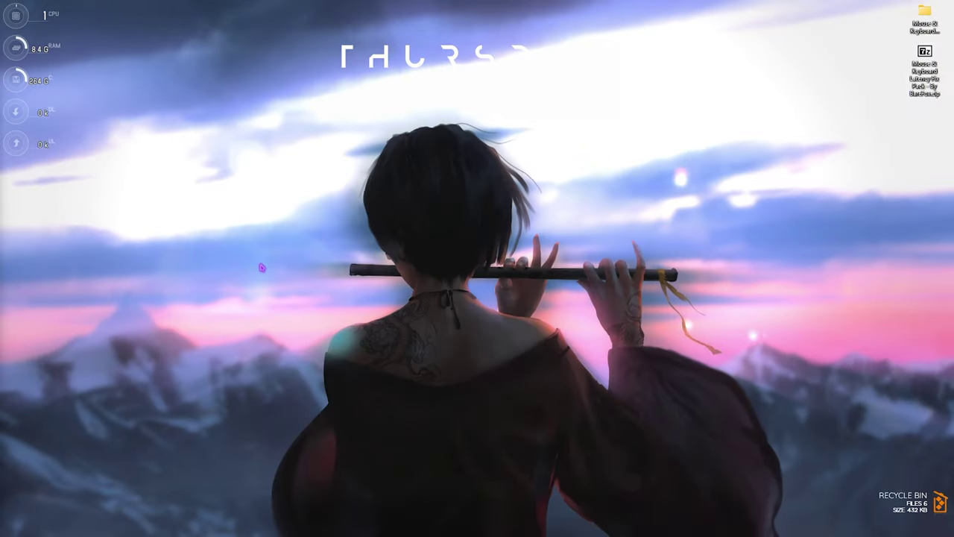
- Search 'keyboard' from Start to bring up the Keyboard Properties control panel
key(super)
text(key)
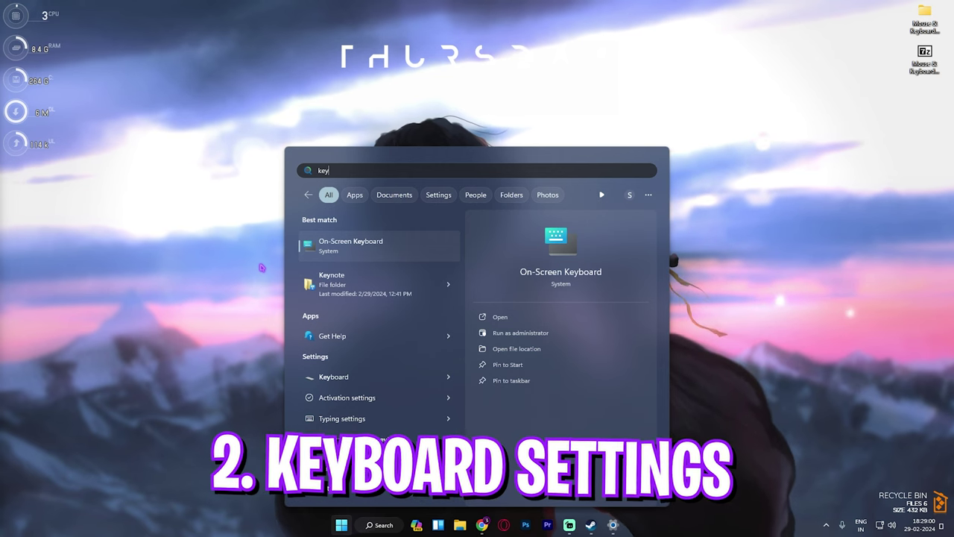
text(board)
key(Return)
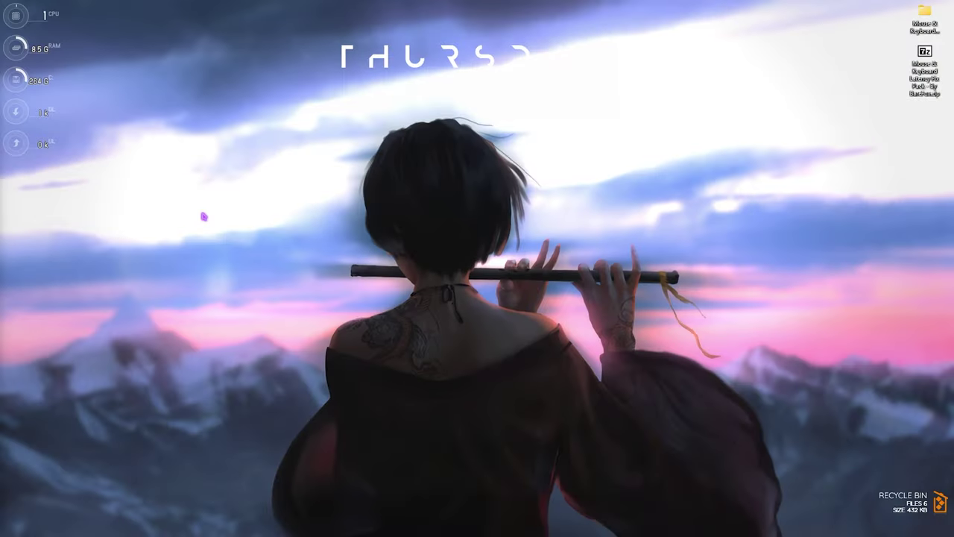
- Search 'adjust' to reach the appearance and performance options of Windows
key(super)
text(adjust)
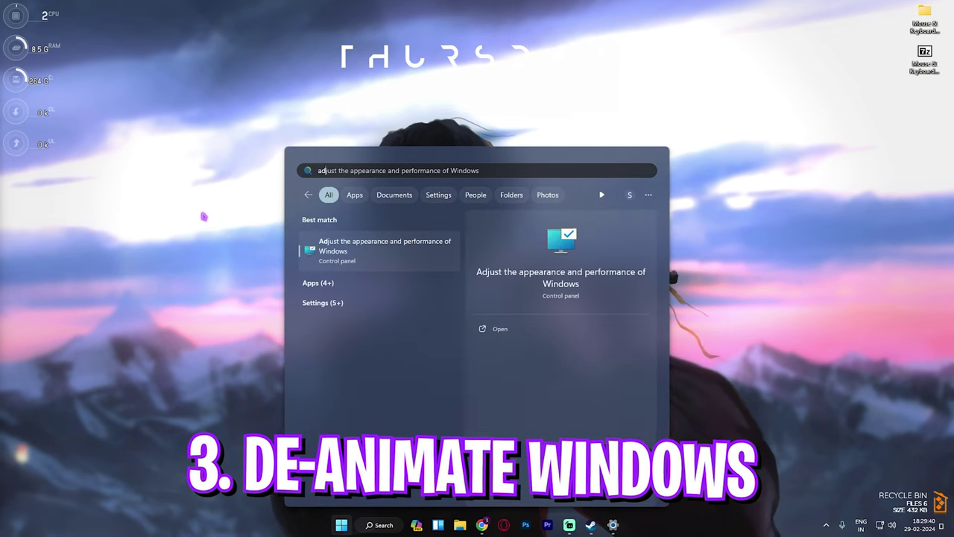
key(Return)
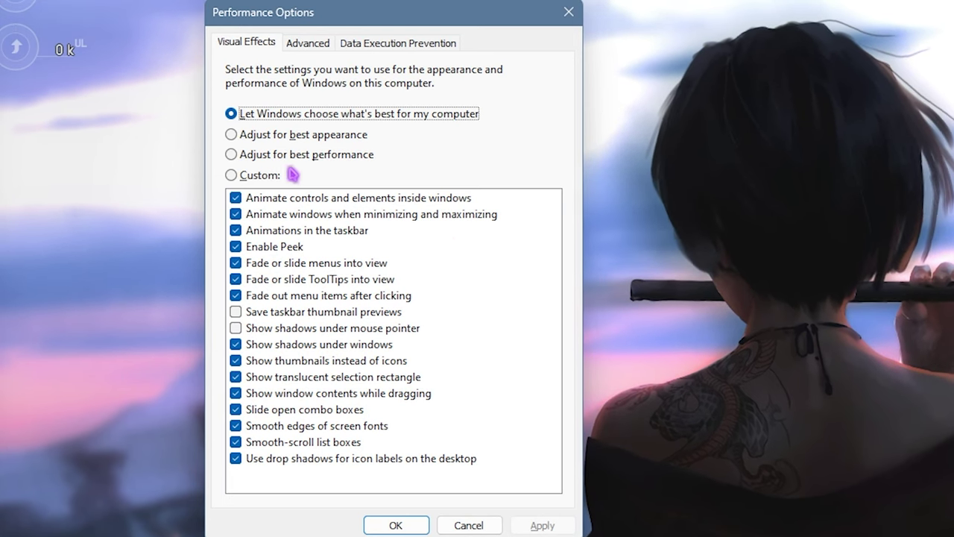
- Apply best performance, keeping thumbnails, smooth screen-font edges and saved taskbar thumbnail previews
click(276, 157)
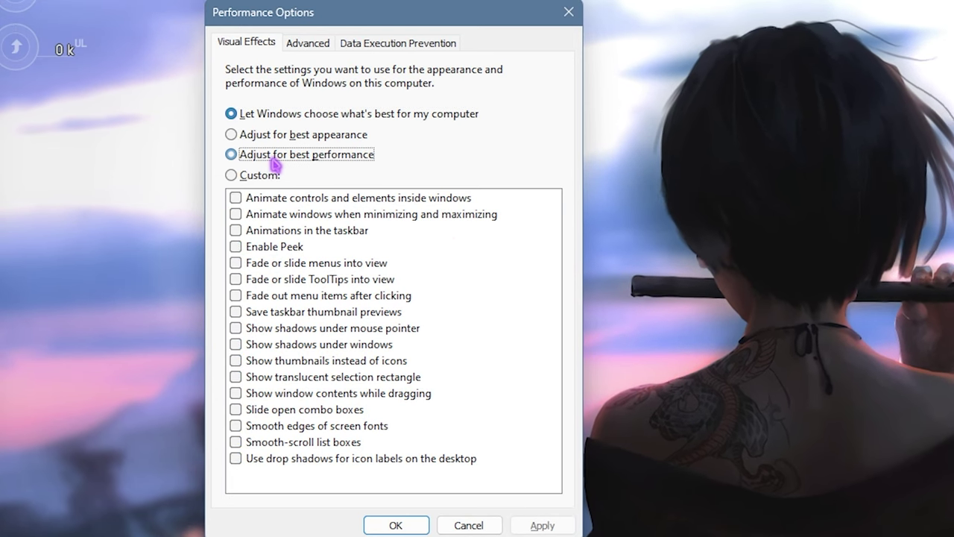
click(320, 329)
click(267, 313)
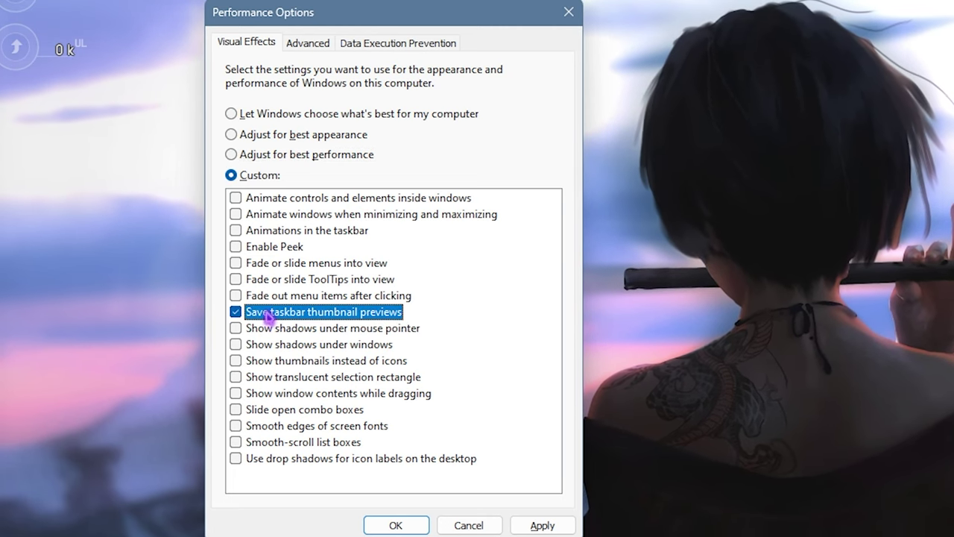
click(261, 361)
click(272, 426)
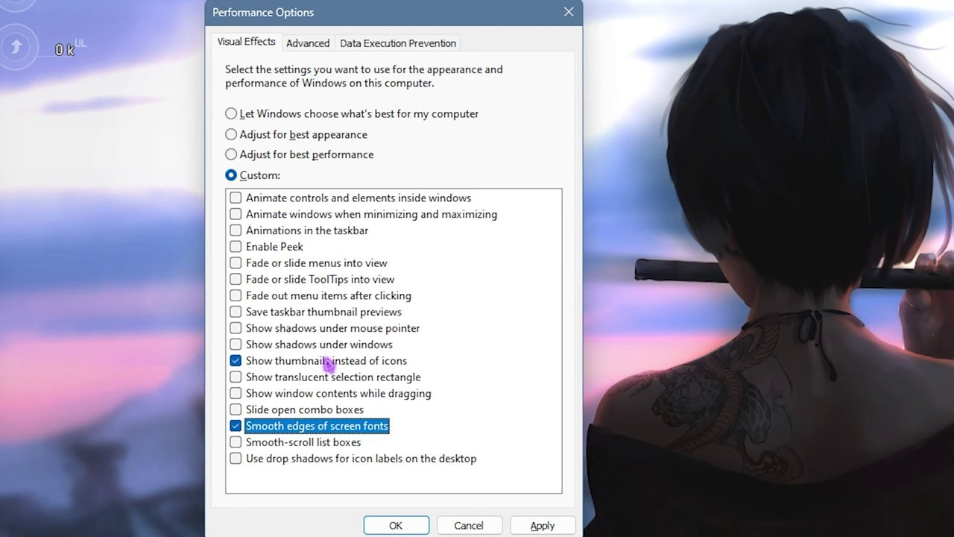
click(257, 312)
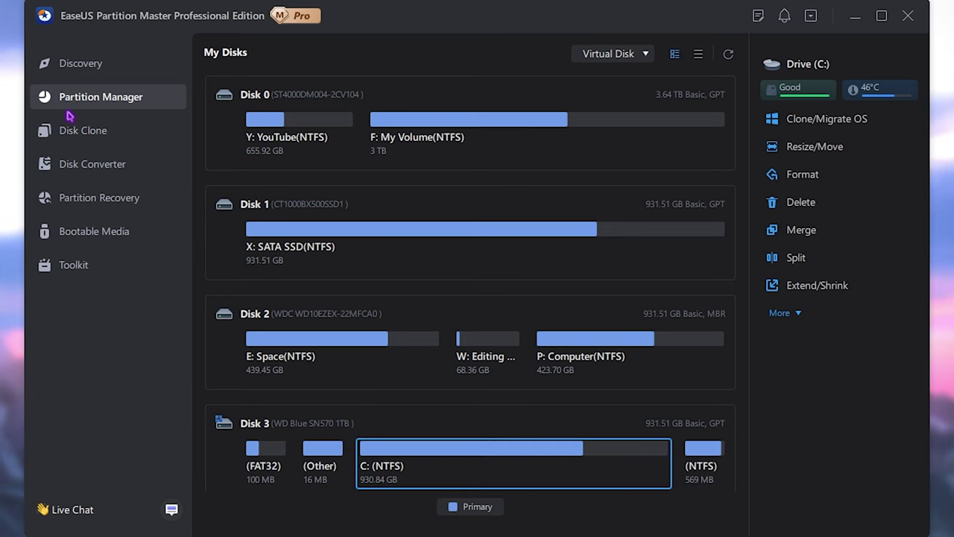
- Browse the Disk Clone, Disk Converter, Partition Recovery, Bootable Media and Toolkit pages
click(99, 133)
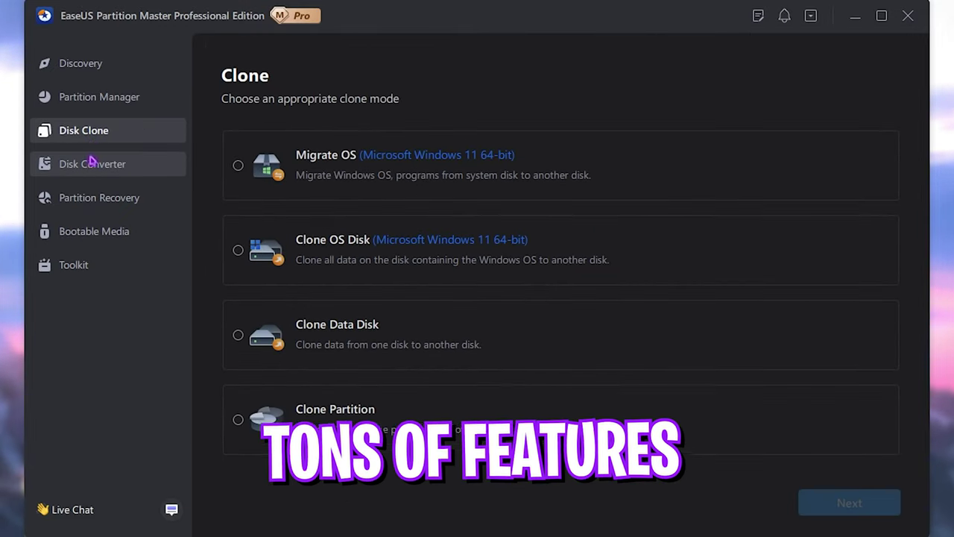
click(89, 165)
click(86, 195)
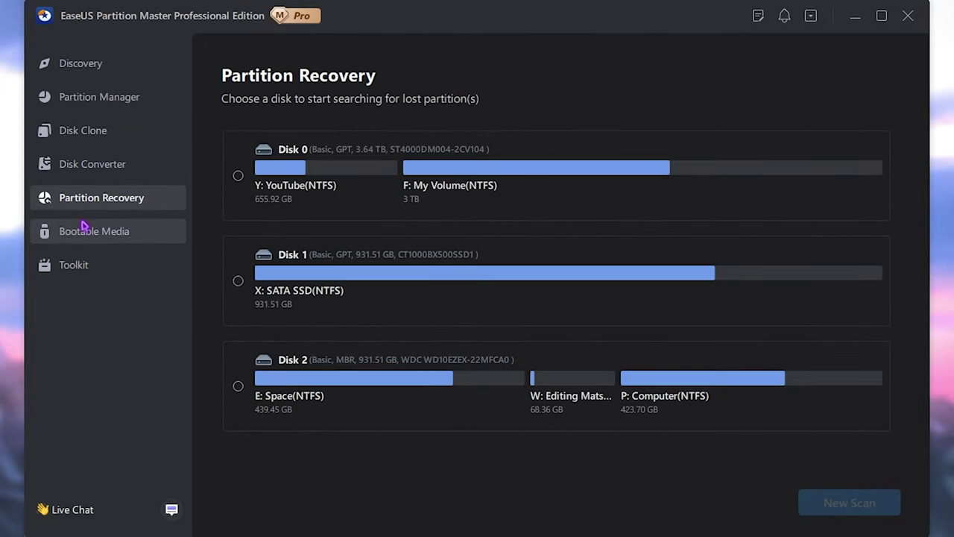
click(83, 228)
click(98, 269)
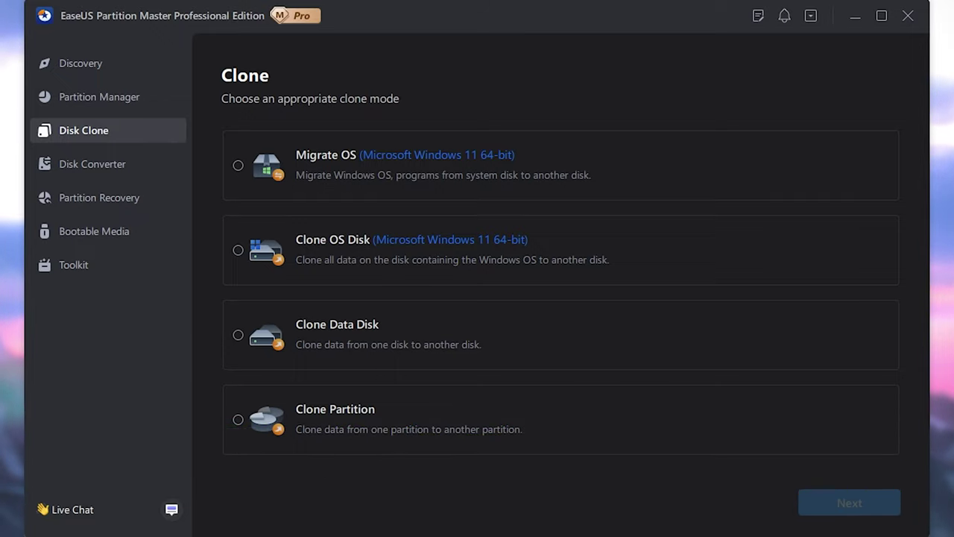
click(99, 169)
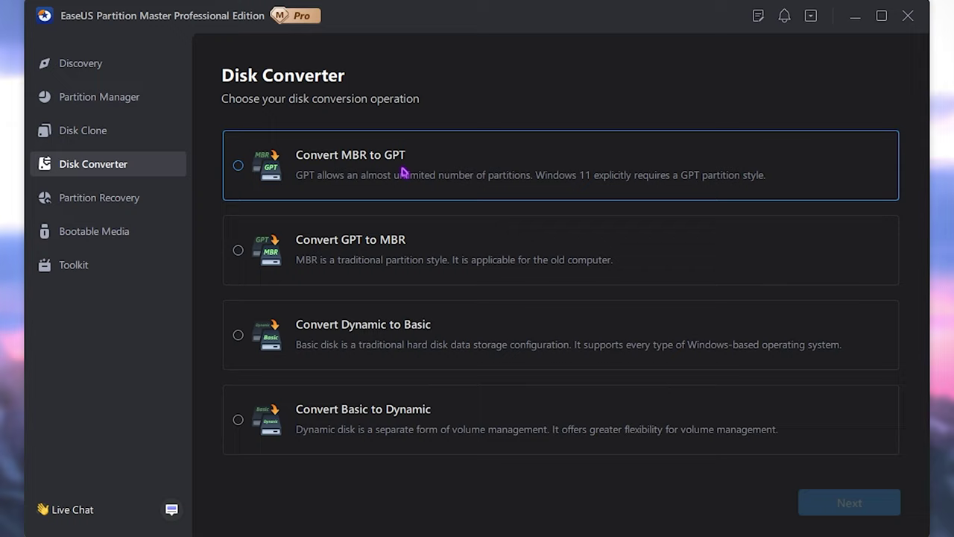
click(117, 207)
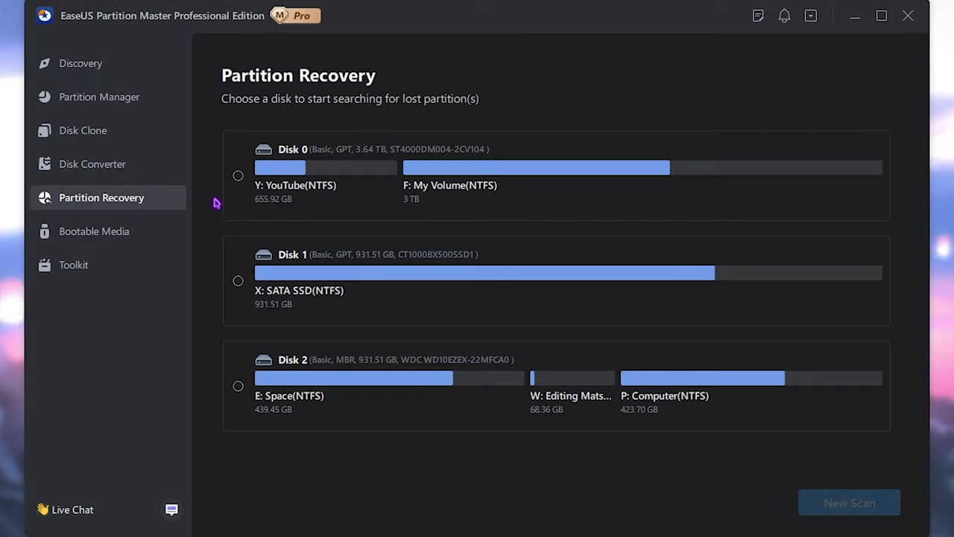
click(136, 224)
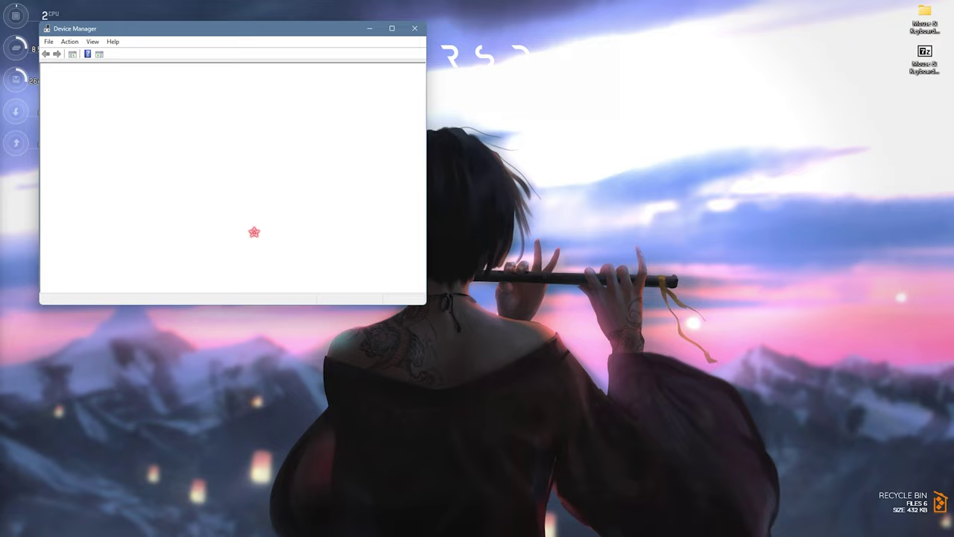
- Maximize Device Manager, expand System devices and disable the High precision event timer
key(super+Up)
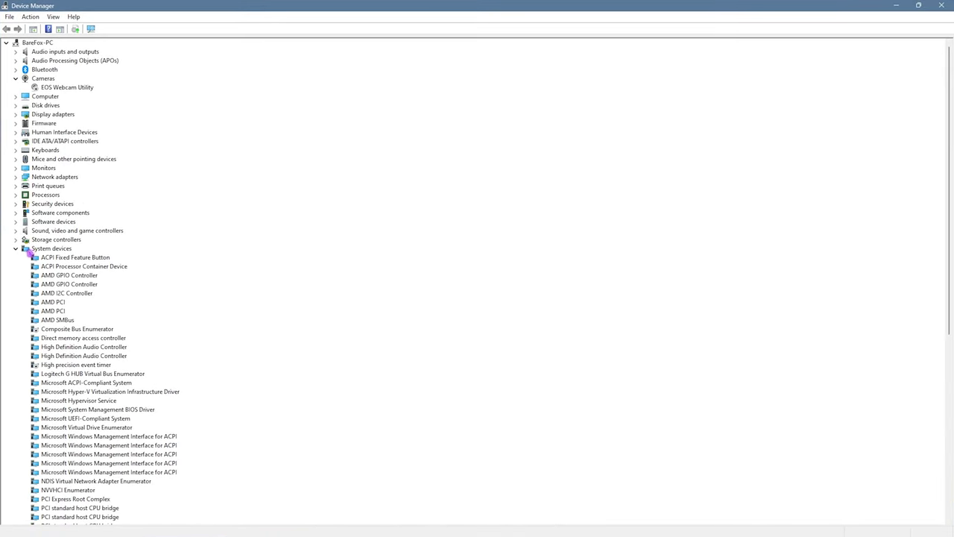
click(16, 249)
click(15, 249)
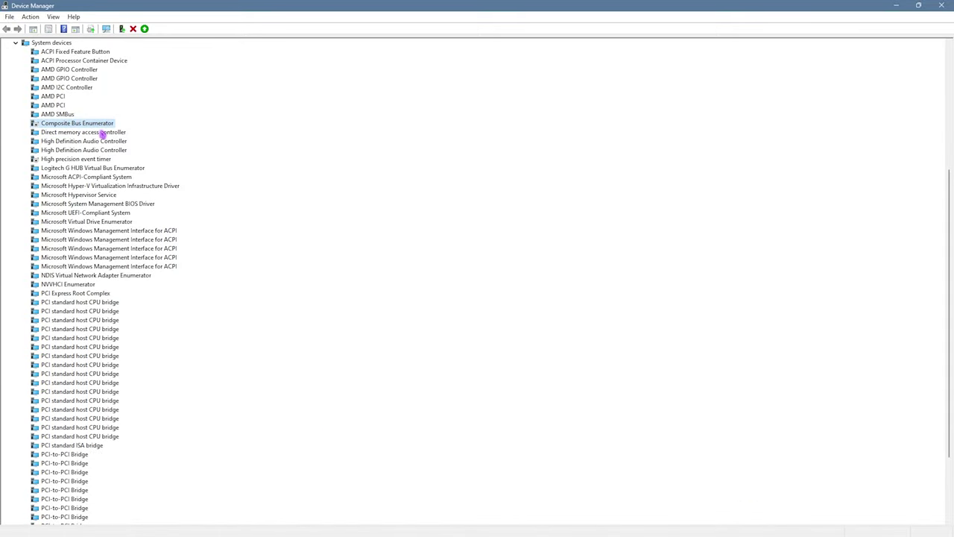
scroll(102, 134, down, 4)
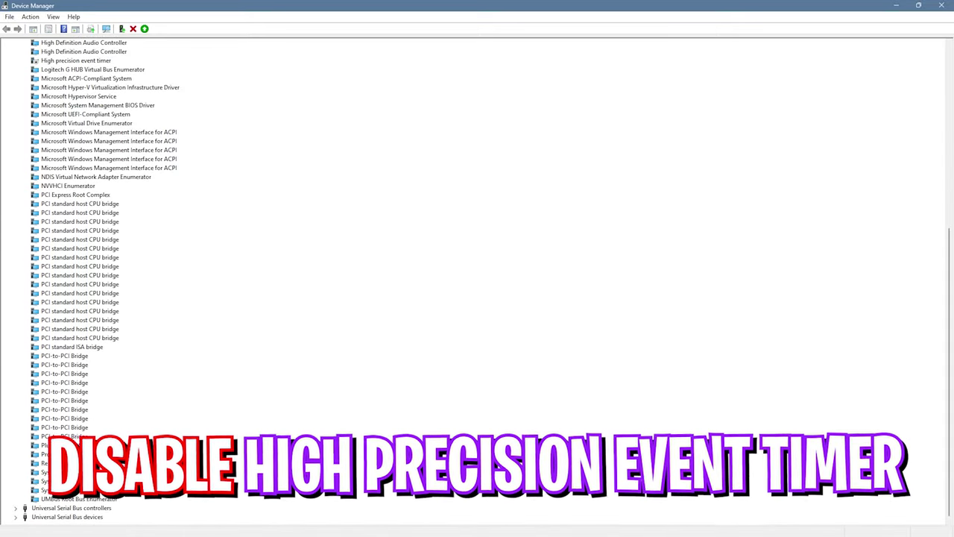
scroll(69, 240, up, 2)
scroll(74, 149, up, 1)
click(74, 142)
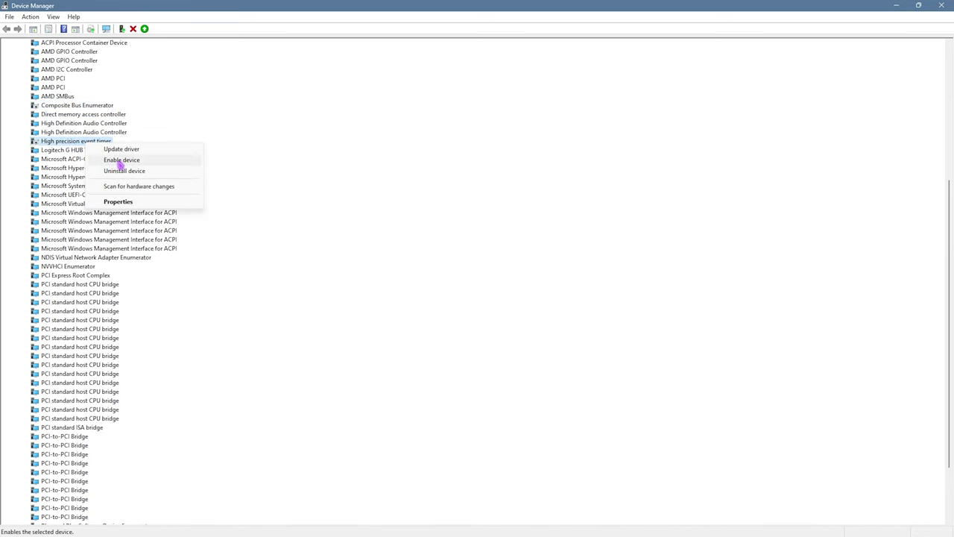
click(313, 177)
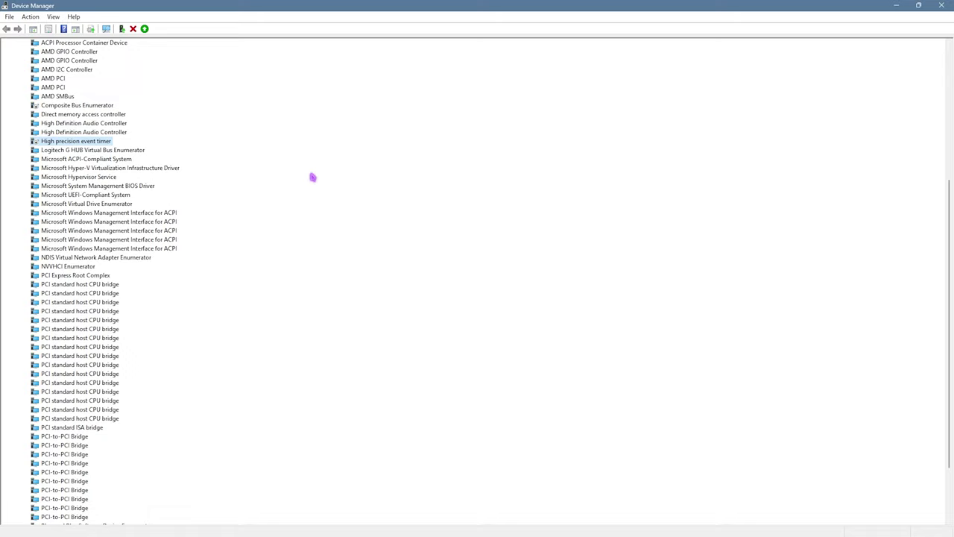
- Untick 'Allow the computer to turn off this device' for the Intel(R) Ethernet Controller (3) I225-V
key(Left)
key(Left)
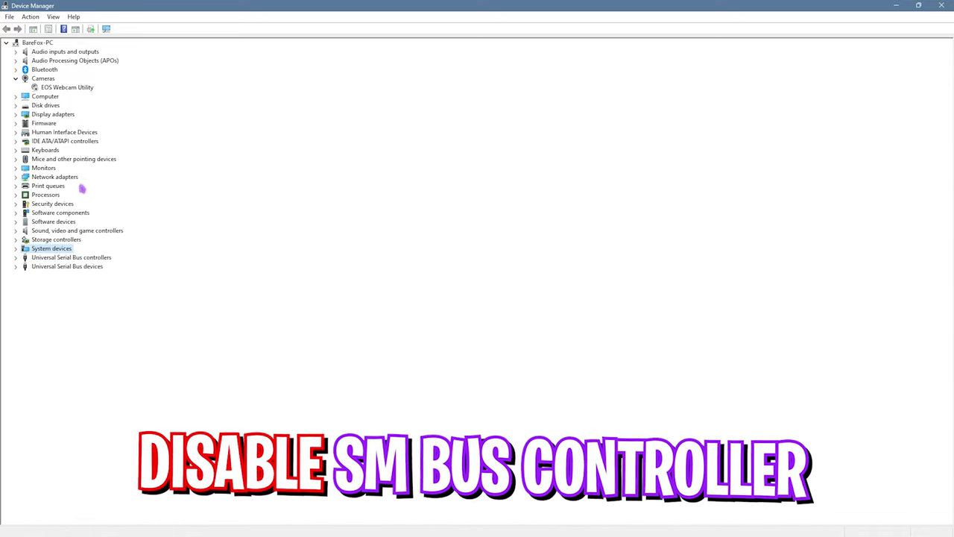
click(16, 178)
click(96, 196)
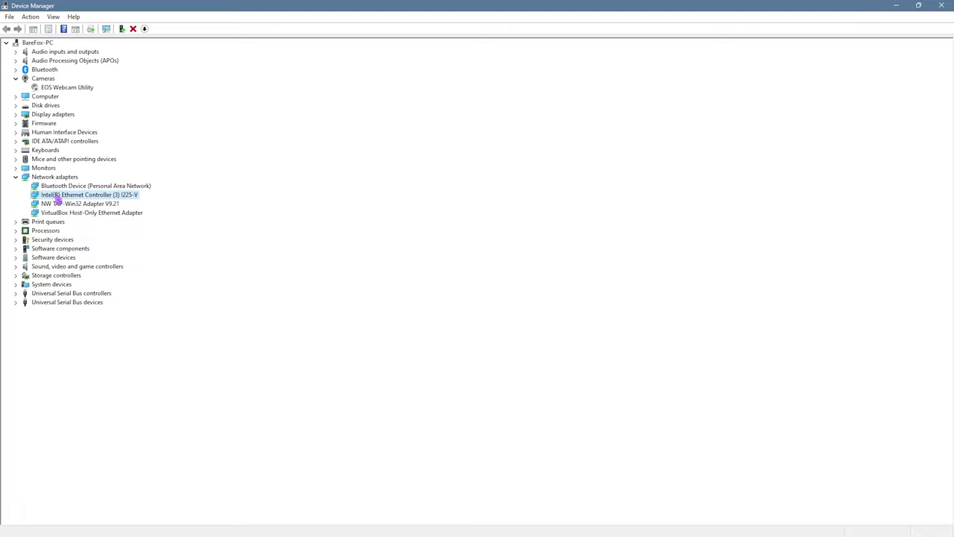
double_click(95, 197)
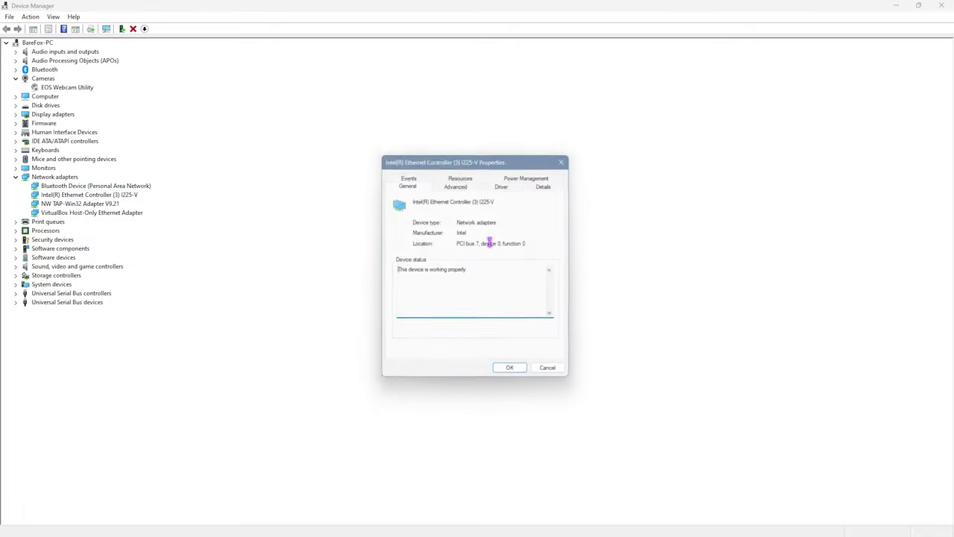
click(518, 175)
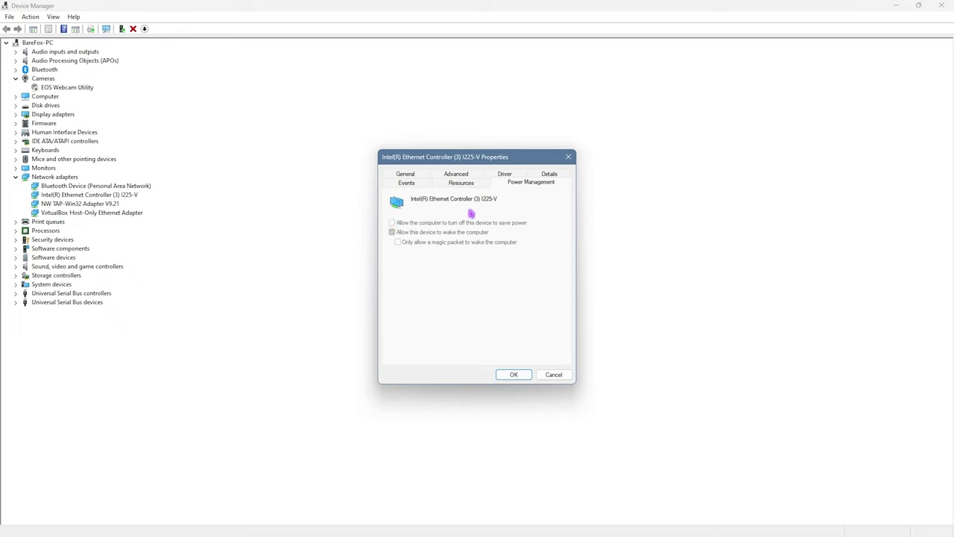
click(513, 375)
click(941, 6)
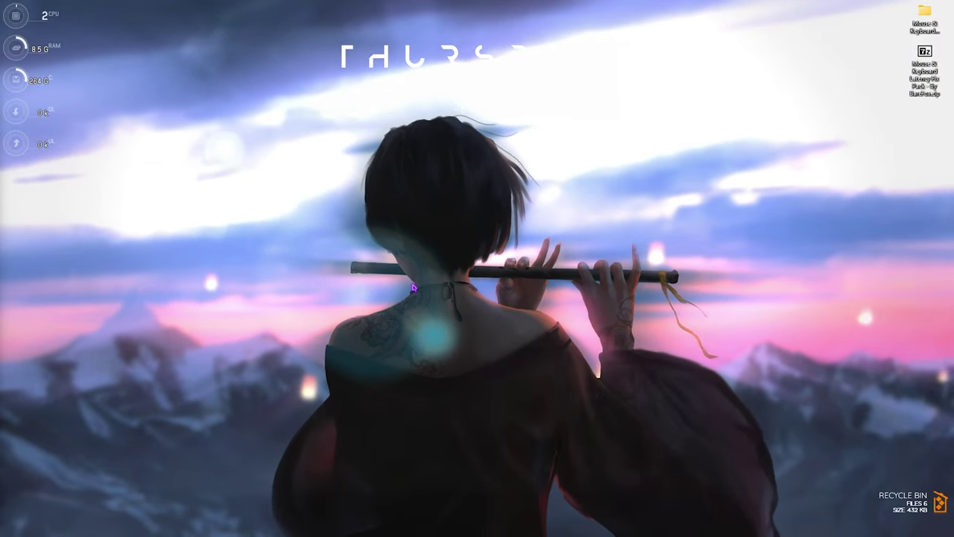
- Search 'create a restore point' to reach the System Protection settings
key(super)
text(create a restore point)
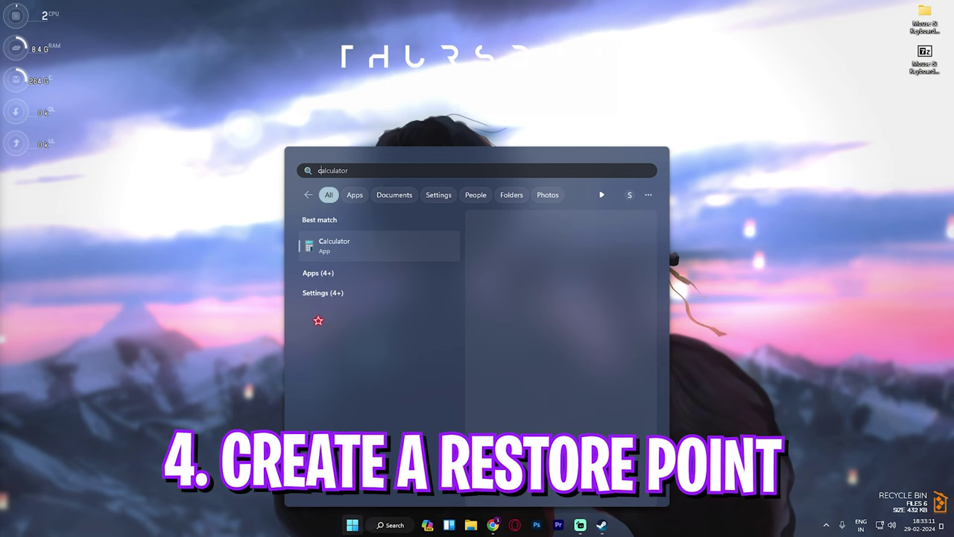
key(Return)
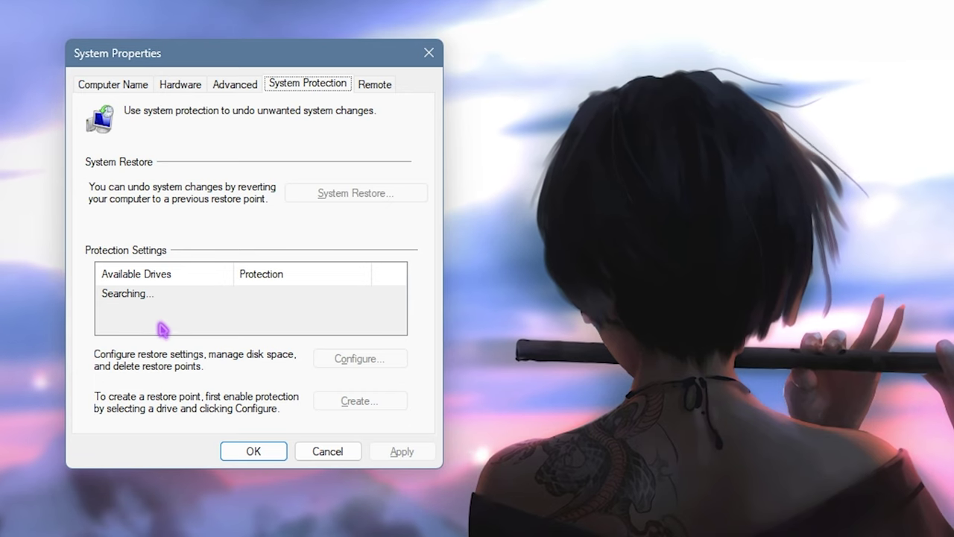
- Select Local Disk (C:) and create a restore point described as 'Input Delay'
scroll(175, 323, down, 2)
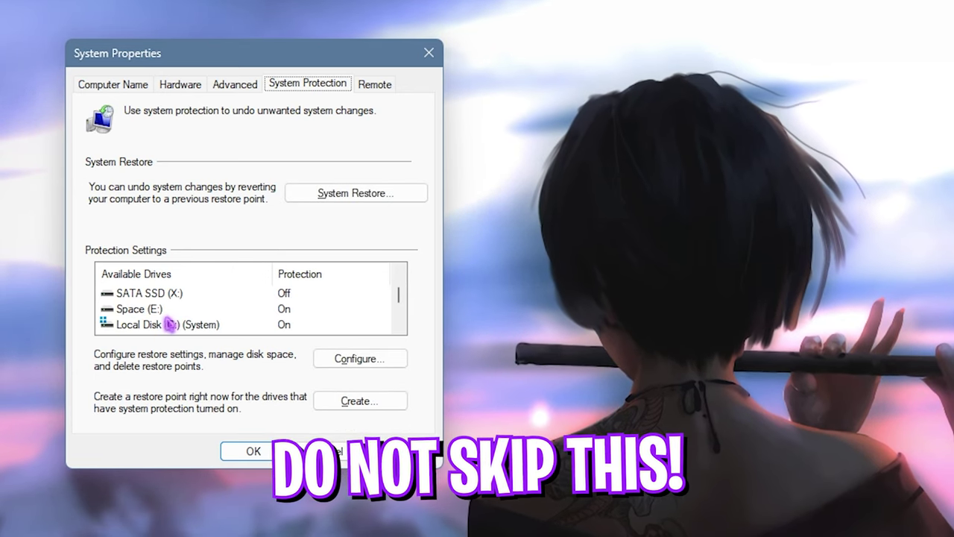
click(149, 324)
click(351, 401)
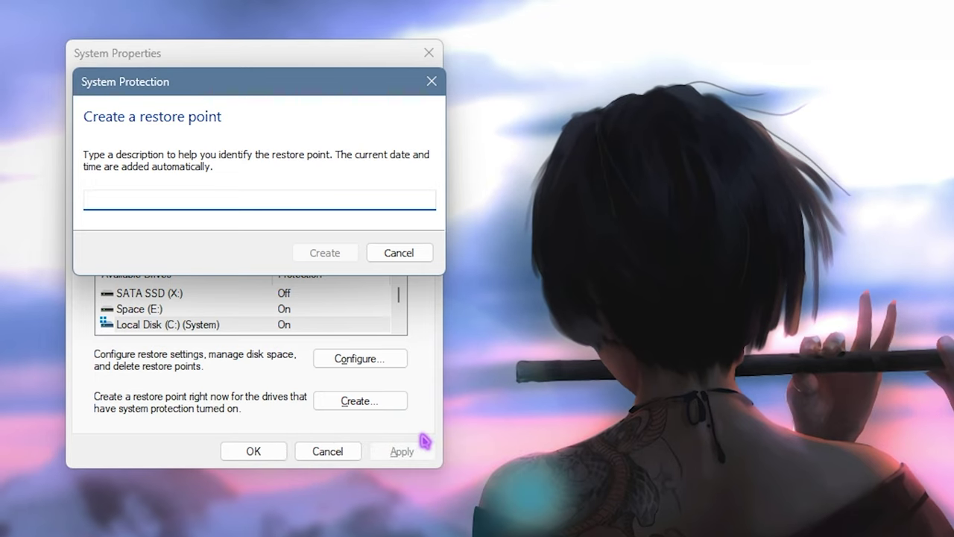
text(Input Delayt)
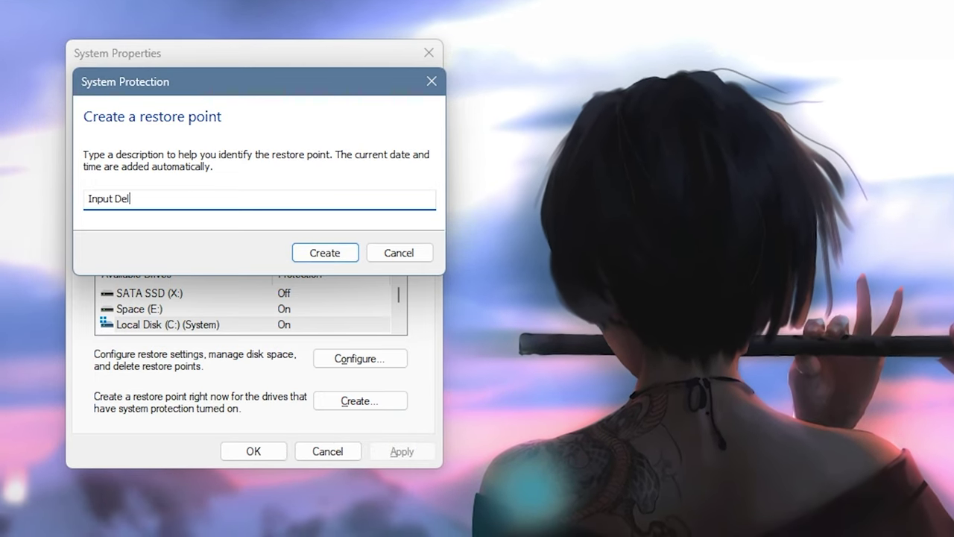
key(BackSpace)
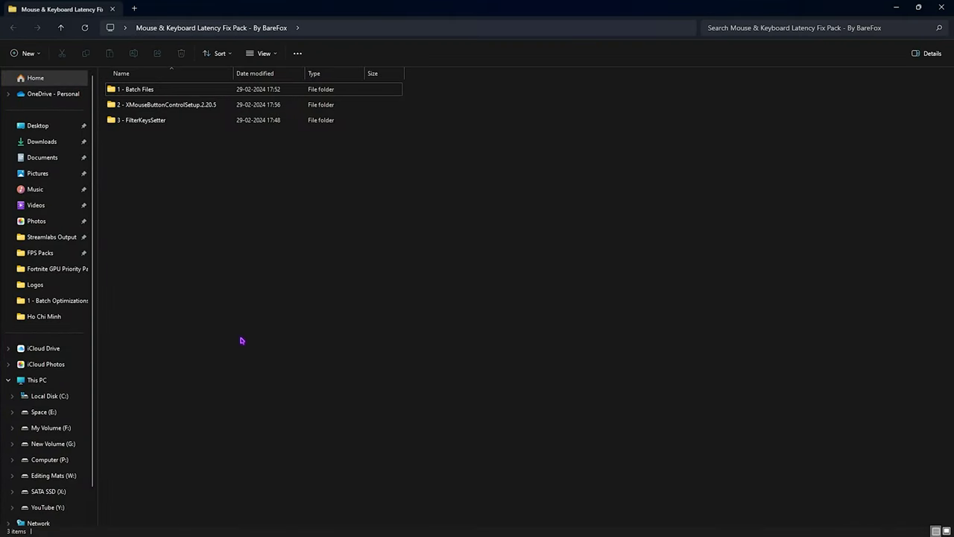
- Open the 1 - Batch Files folder and run BCDEdit Tweaks.cmd as administrator
double_click(145, 89)
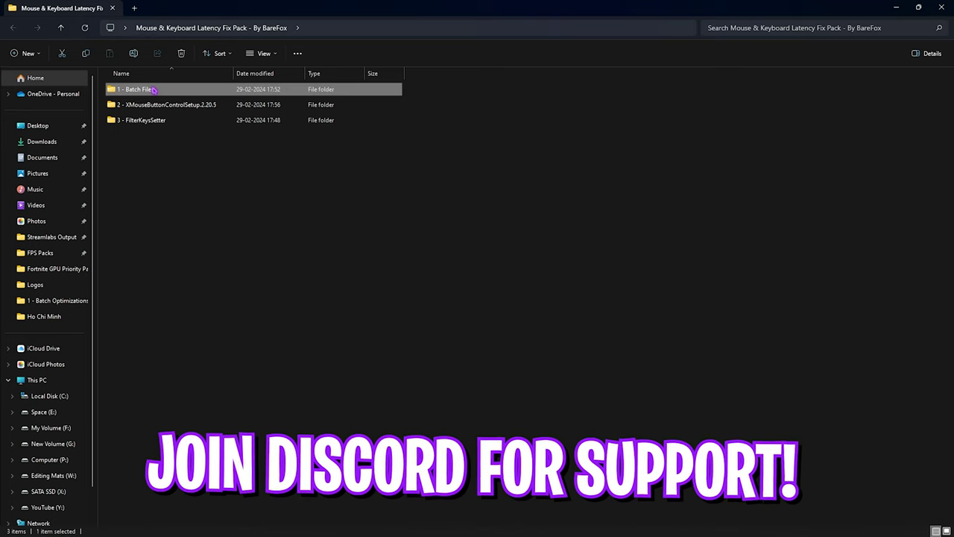
drag(223, 276, 161, 77)
click(211, 283)
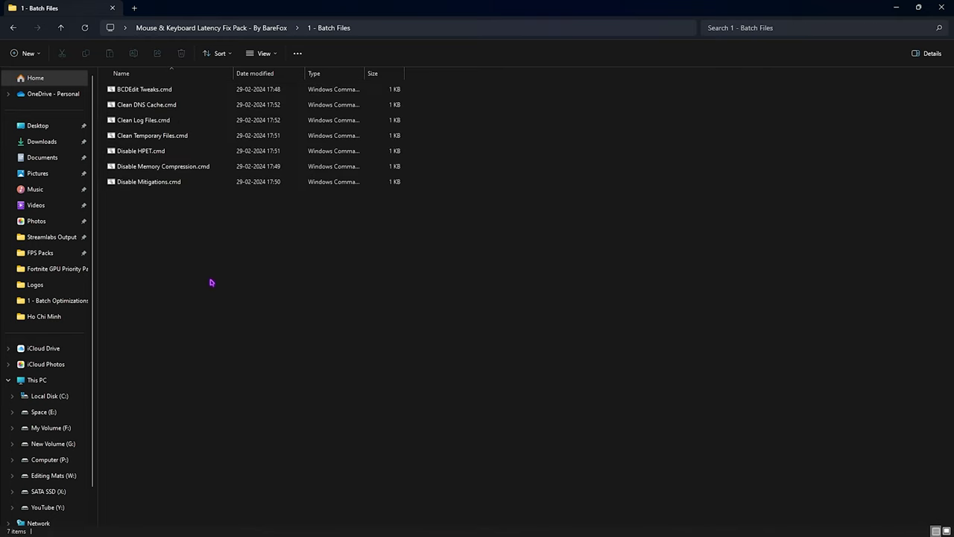
click(158, 94)
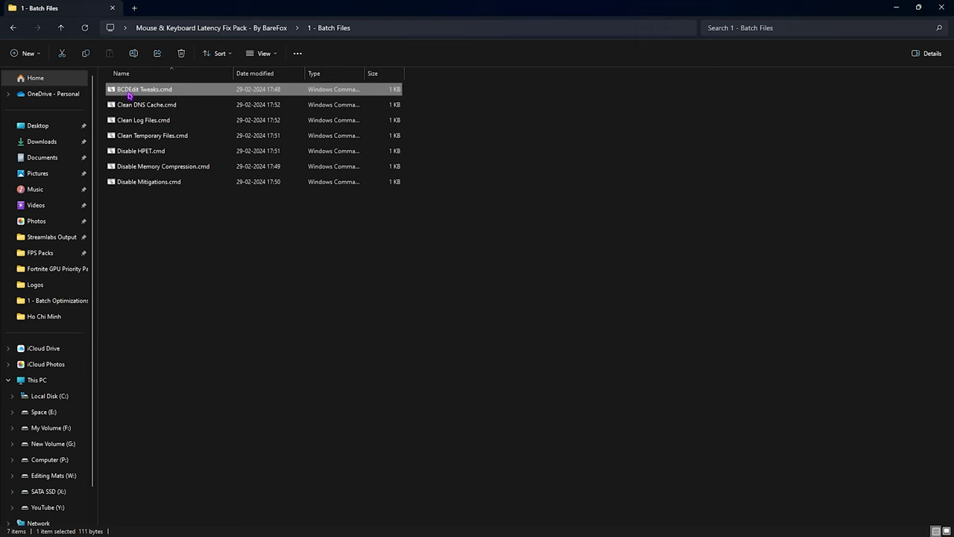
right_click(128, 95)
click(145, 365)
- Go through Clean DNS Cache, Clean Log Files, Clean Temporary Files, Disable HPET and Disable Memory Compression scripts
drag(184, 253, 143, 113)
click(153, 243)
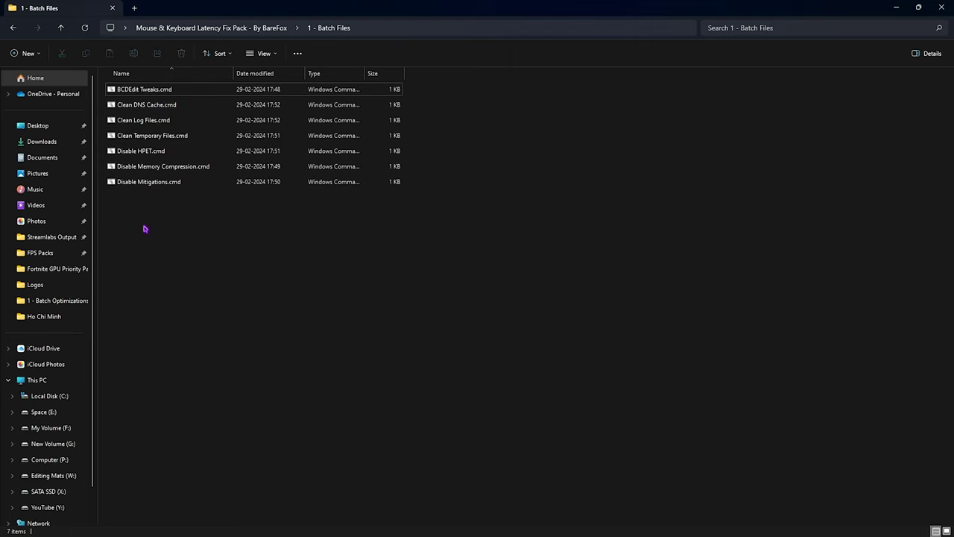
click(118, 108)
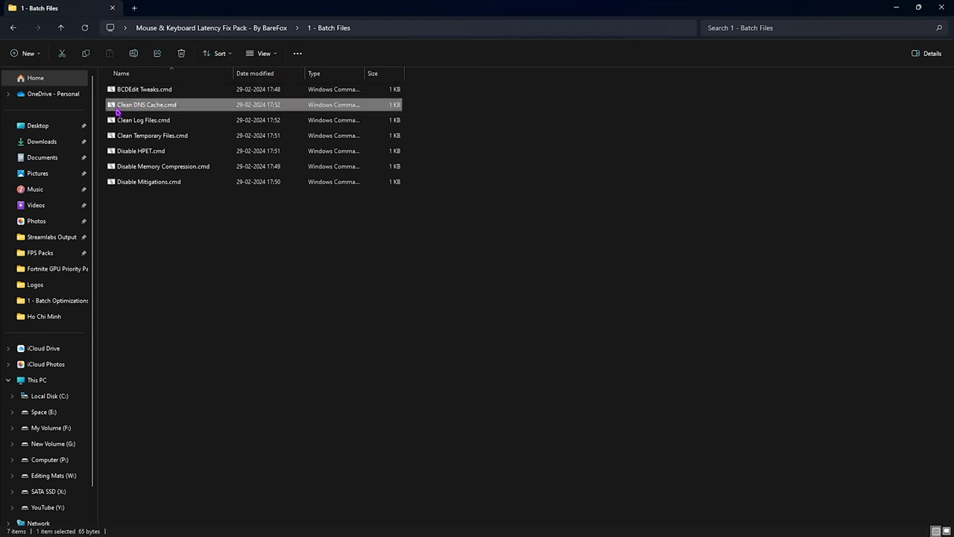
click(123, 121)
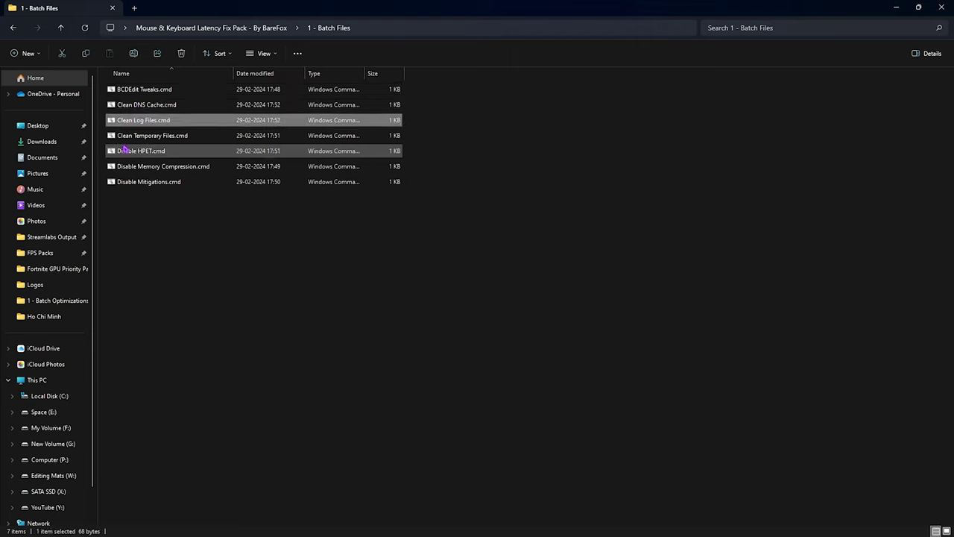
click(155, 138)
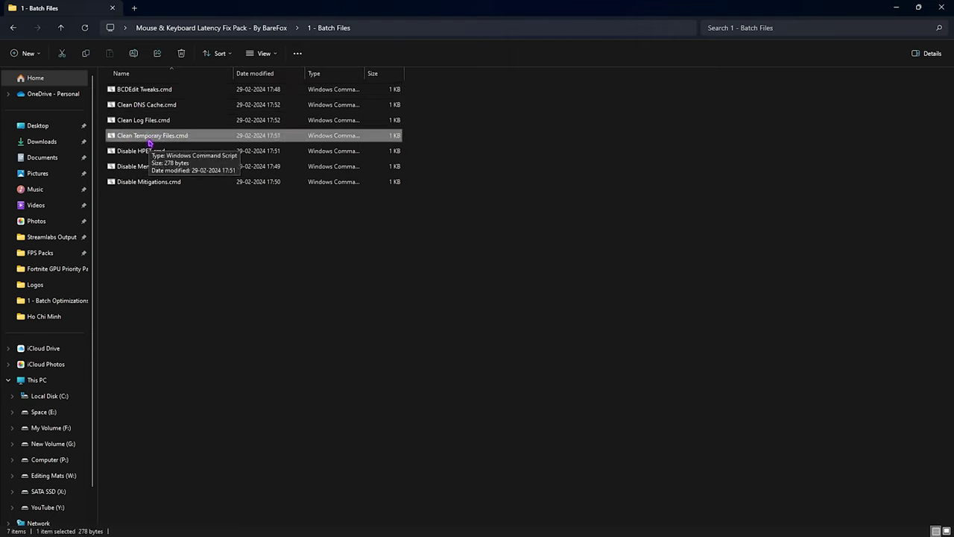
click(142, 153)
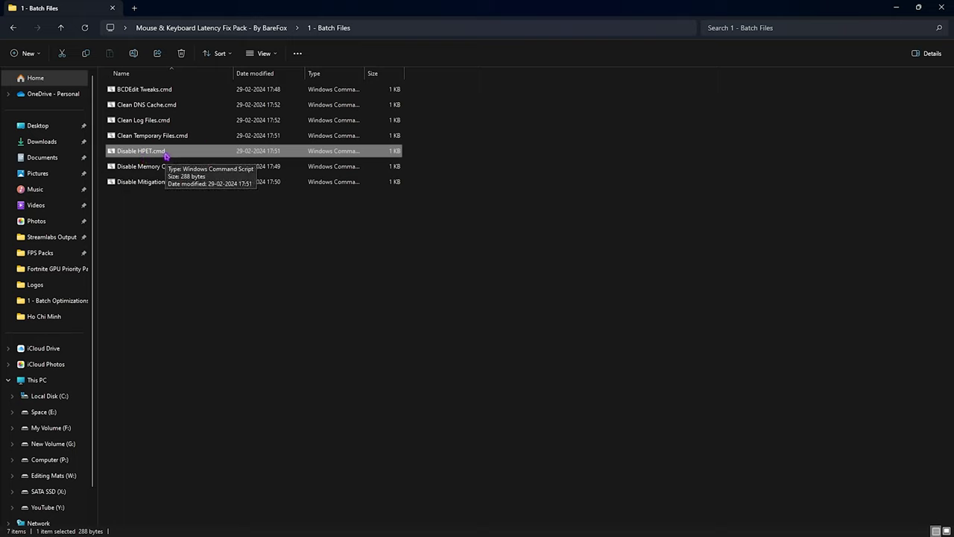
click(137, 169)
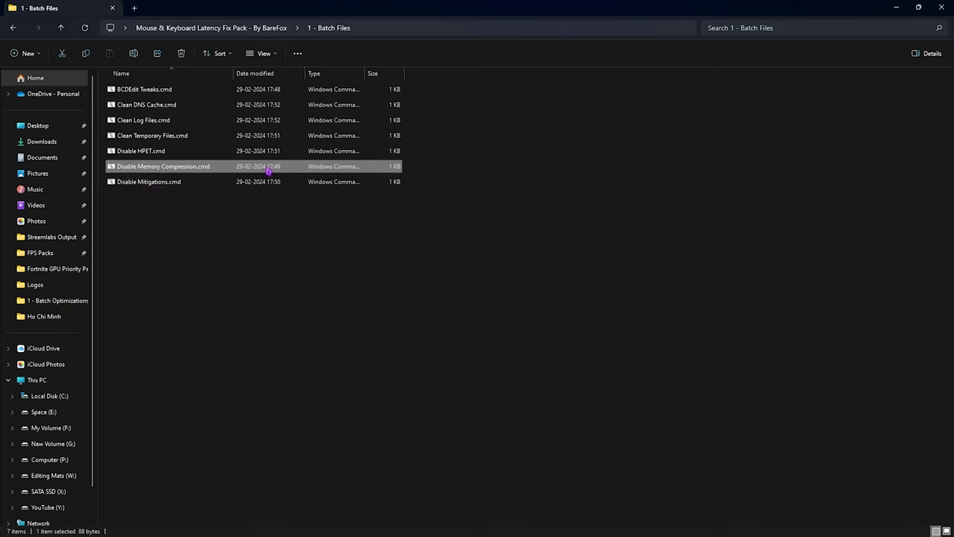
drag(281, 269, 243, 267)
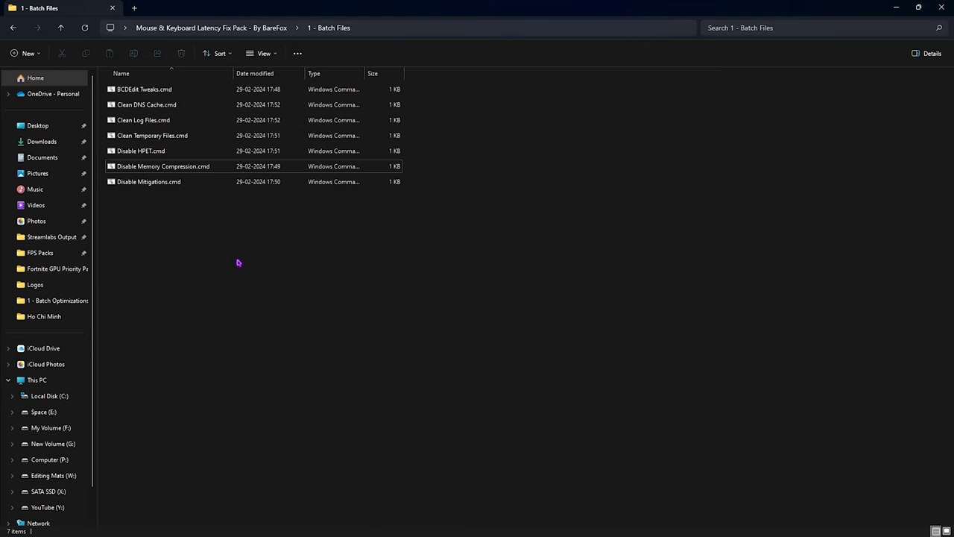
- Open the 2 - XMouseButtonControlSetup folder and launch X-Mouse Button Control via an 'xmouse' search
click(231, 27)
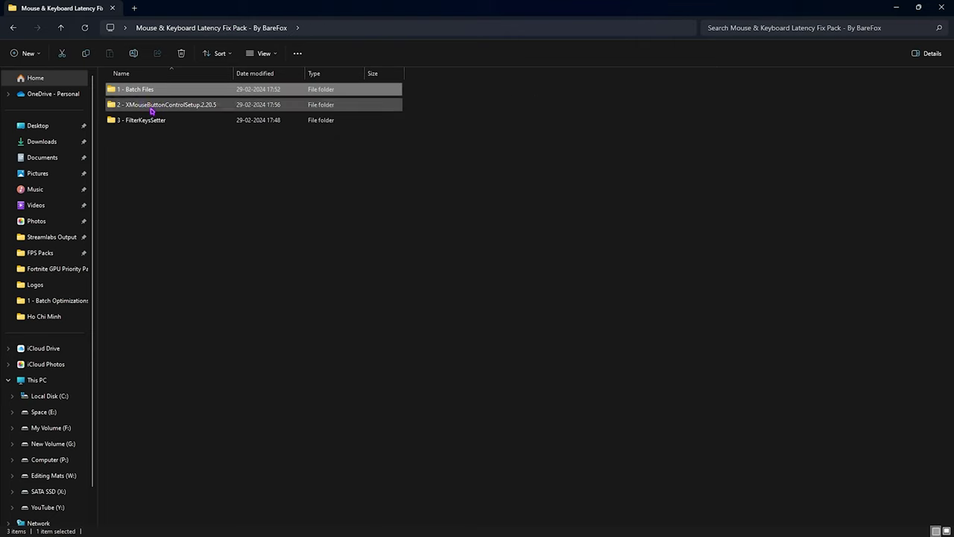
double_click(188, 108)
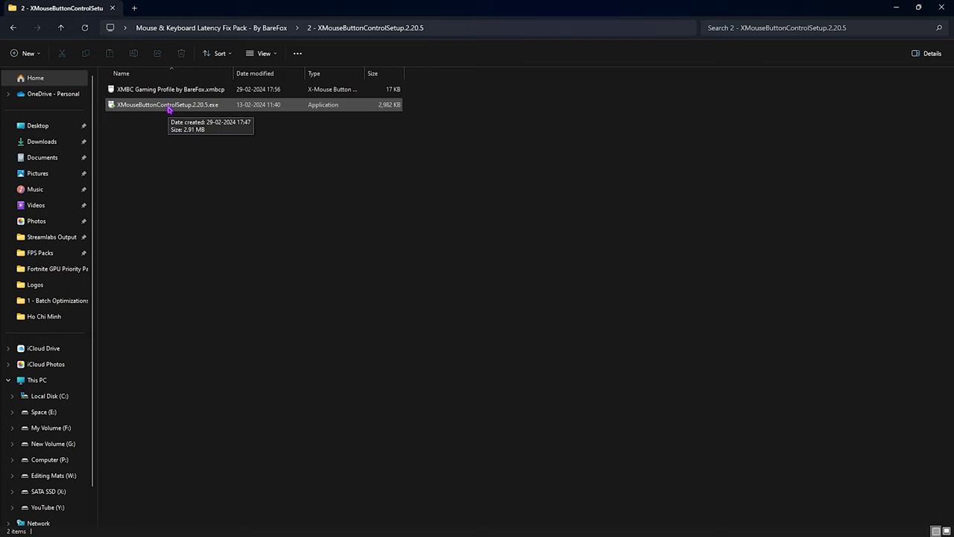
key(super)
text(x)
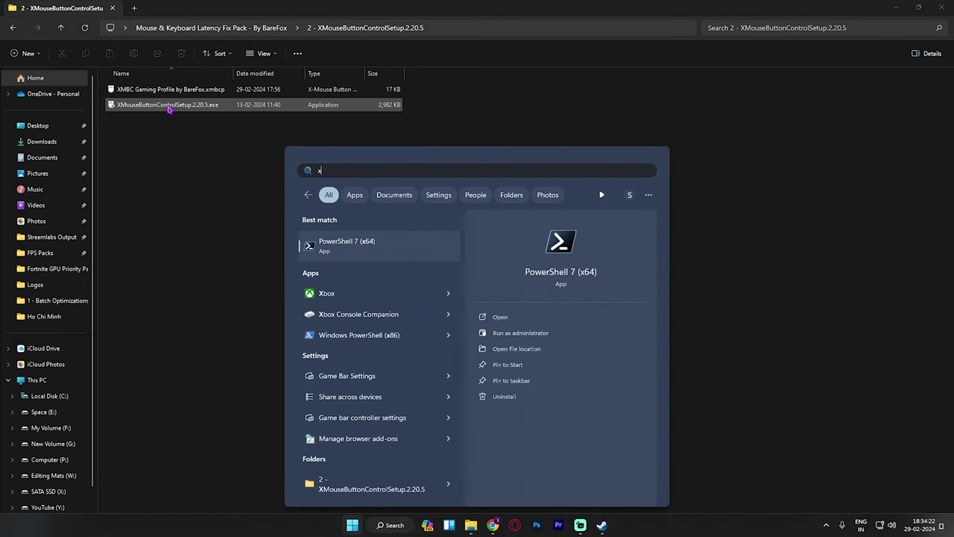
text(mouse)
key(Escape)
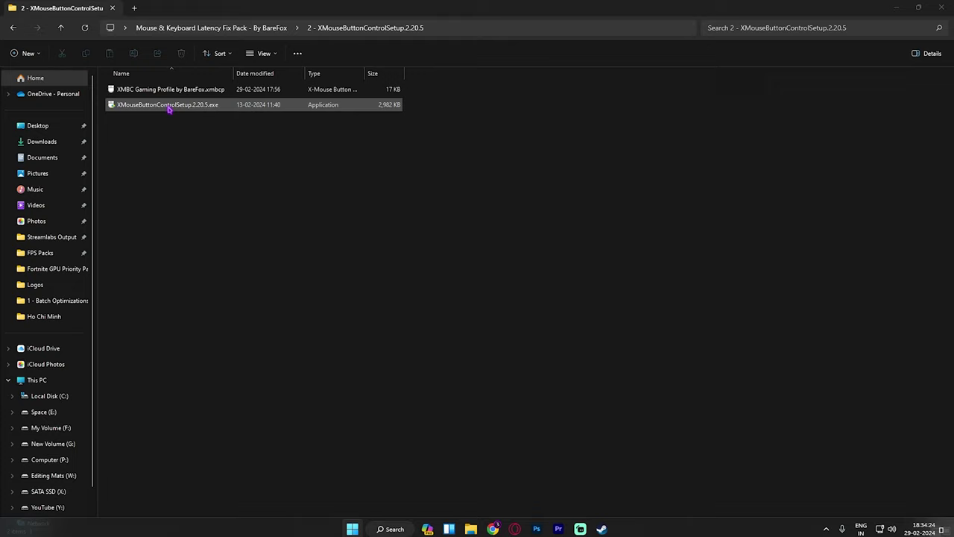
click(214, 194)
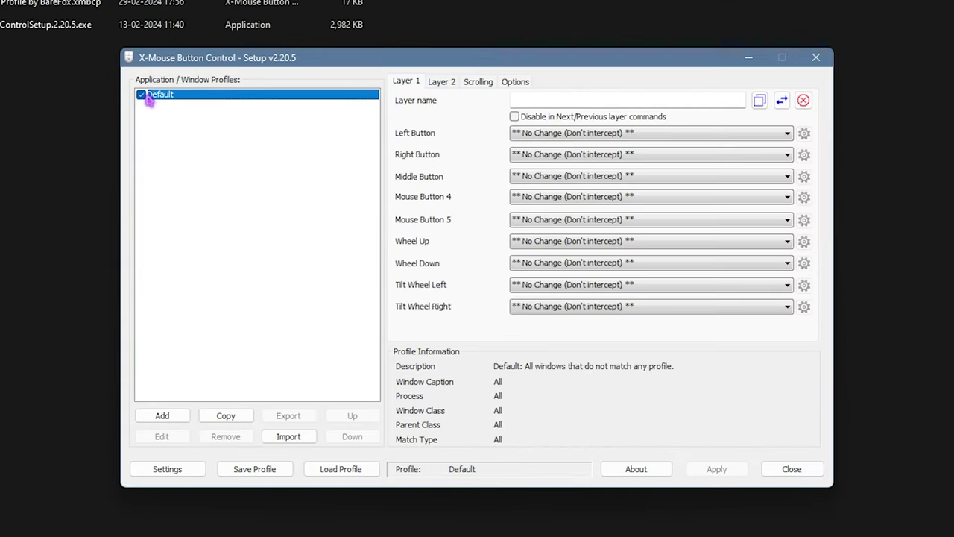
- Select the Default profile and review the advanced de-bounce, repeat, inactivity and hook timeout values
click(267, 156)
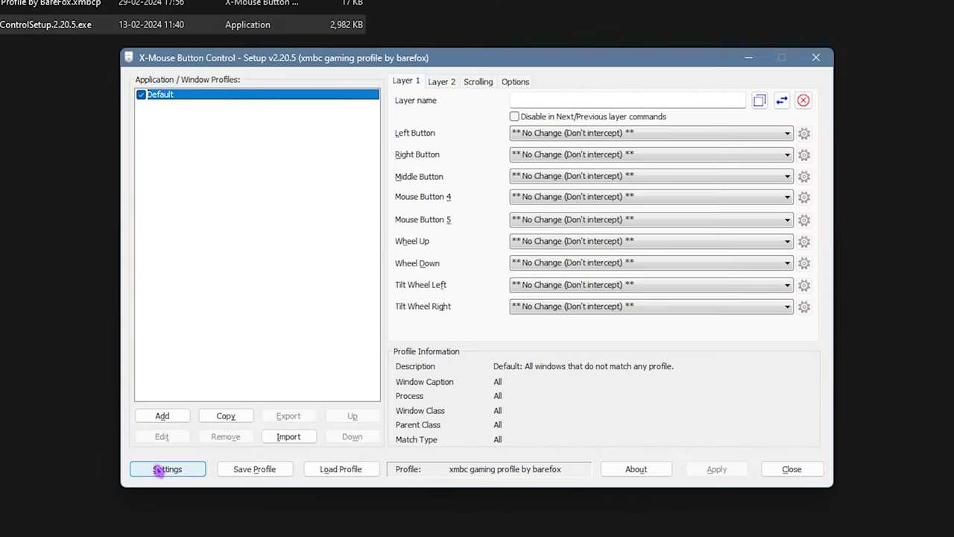
click(165, 469)
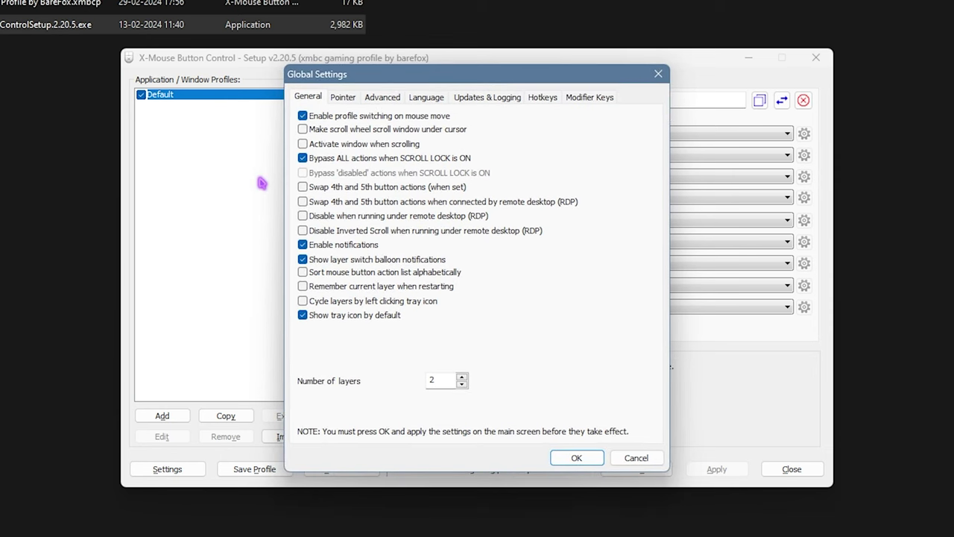
click(381, 98)
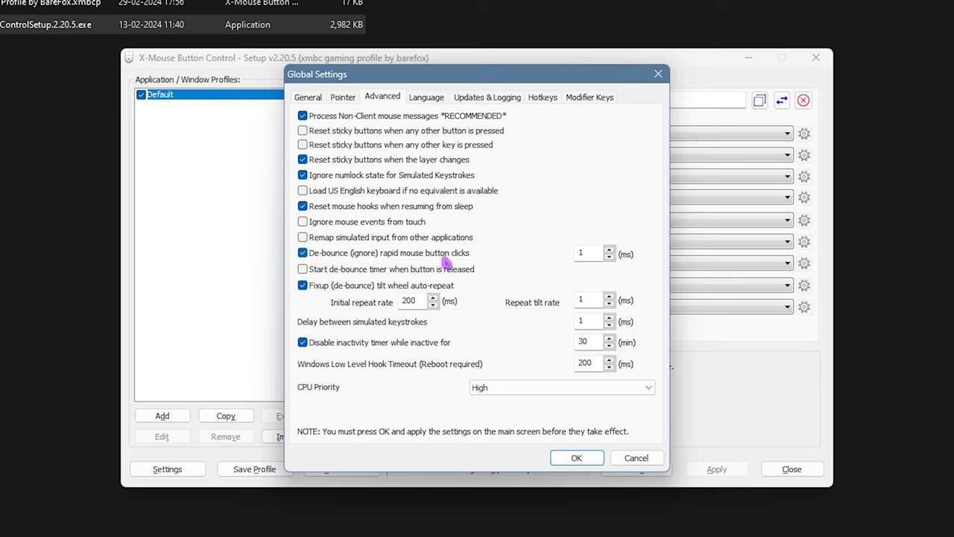
double_click(589, 252)
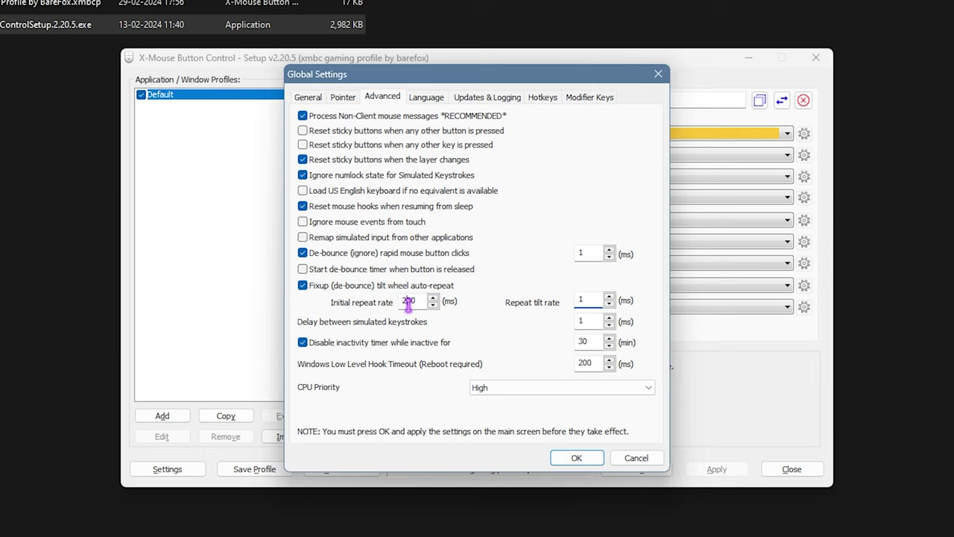
double_click(401, 301)
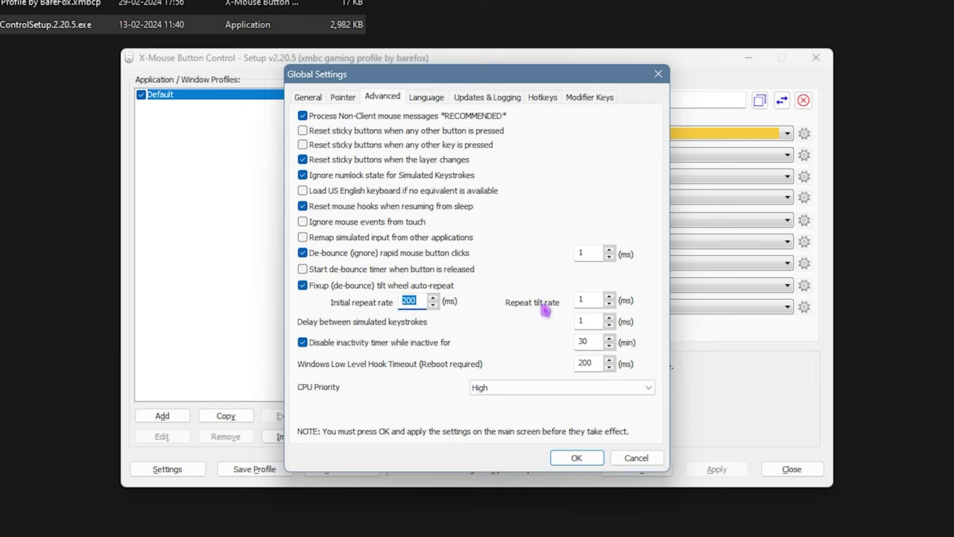
key(Tab)
key(Tab)
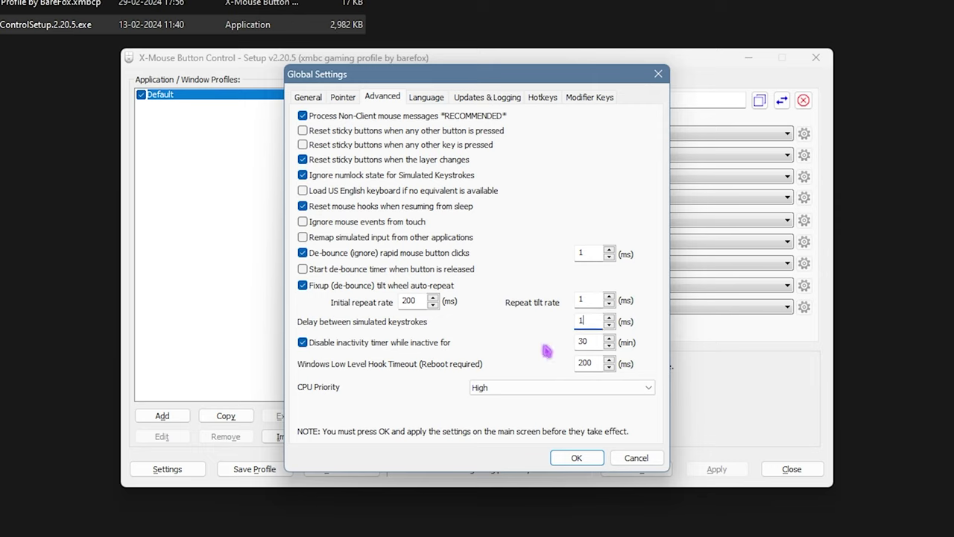
double_click(589, 341)
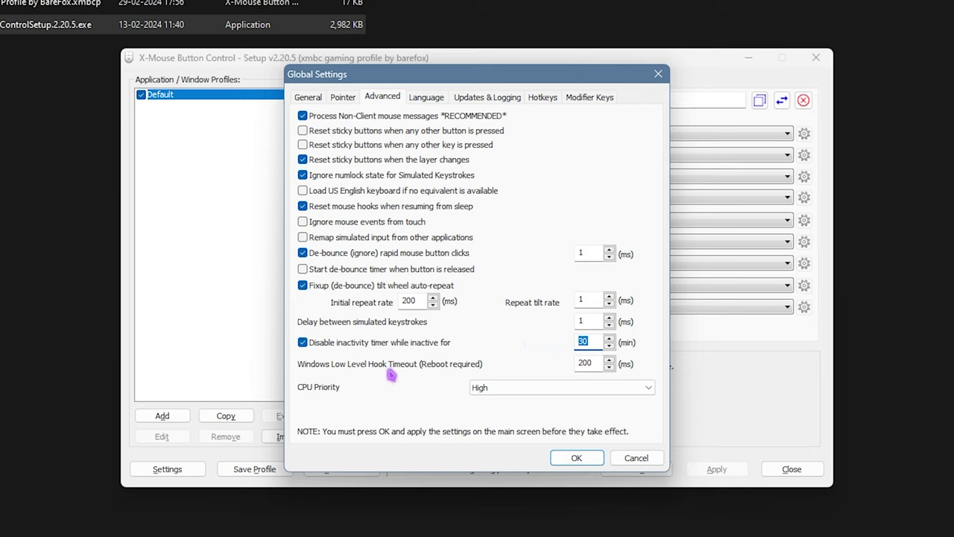
double_click(588, 362)
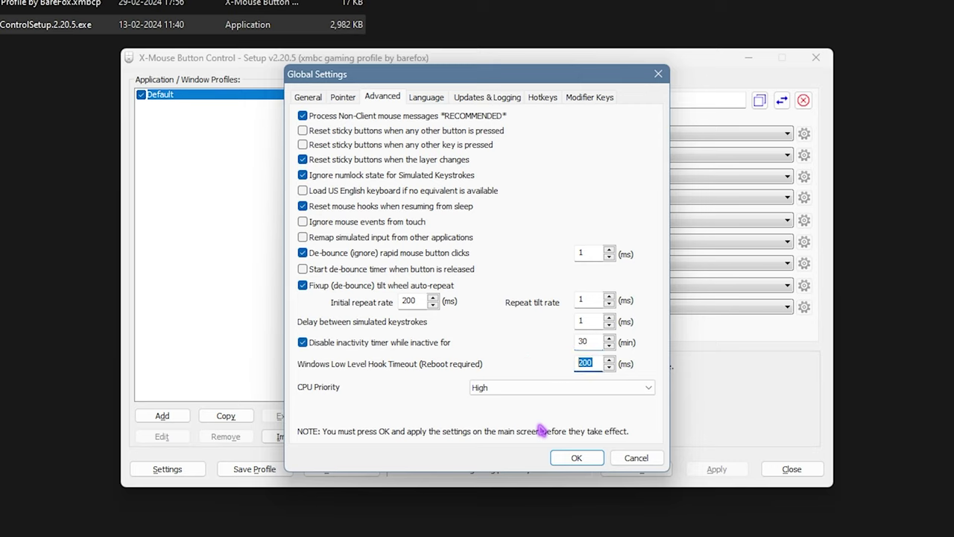
- Keep the global CPU priority at High and confirm the settings
click(481, 387)
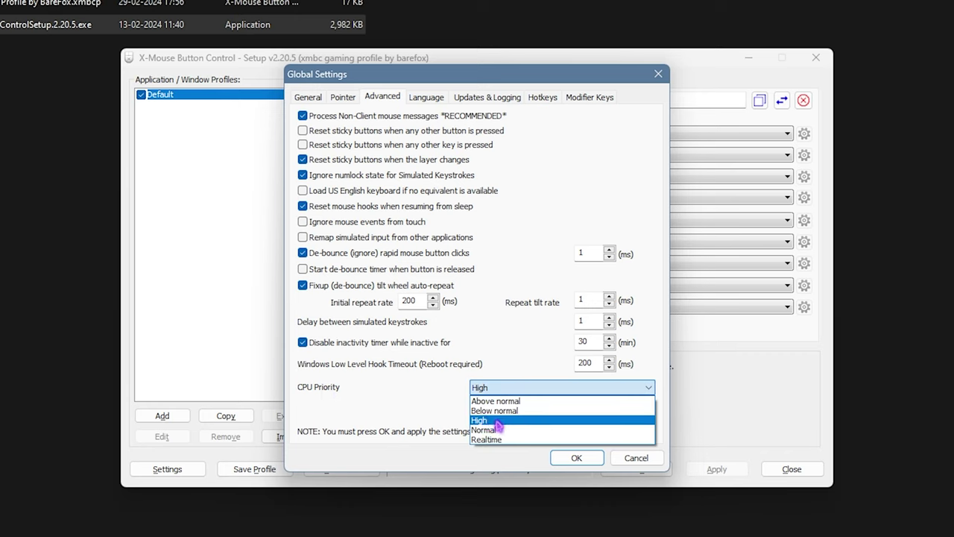
click(496, 421)
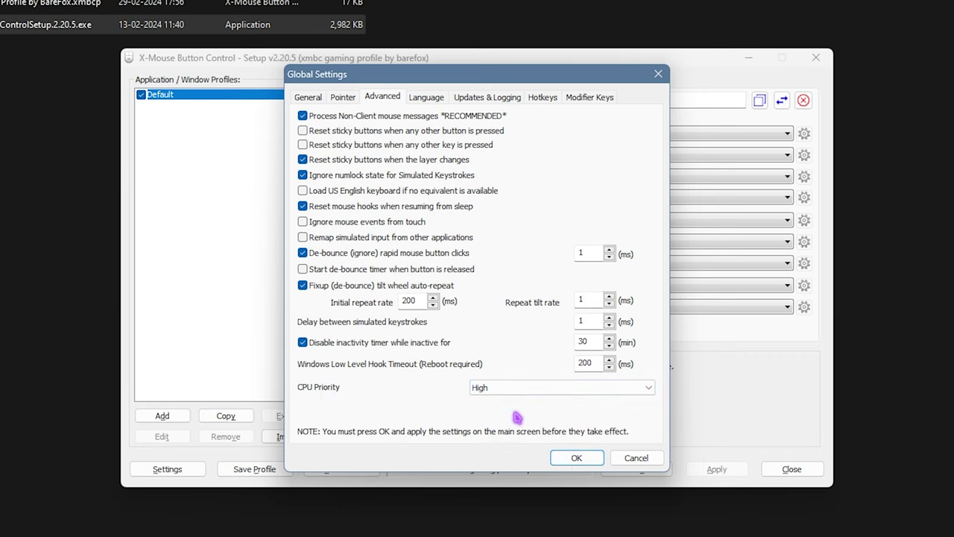
click(572, 457)
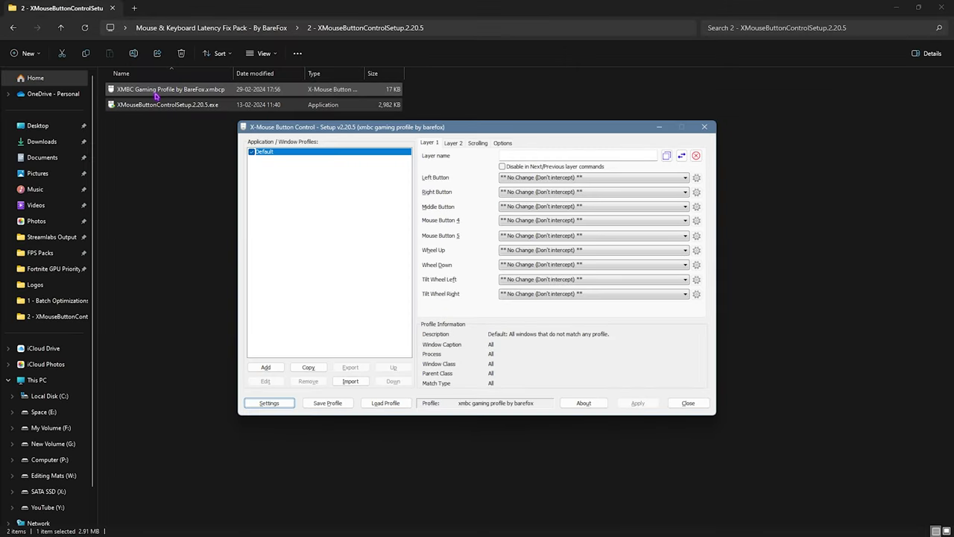
- Open the 3 - FilterKeysSetter folder and launch FilterKeysSetter.exe
click(1, 3)
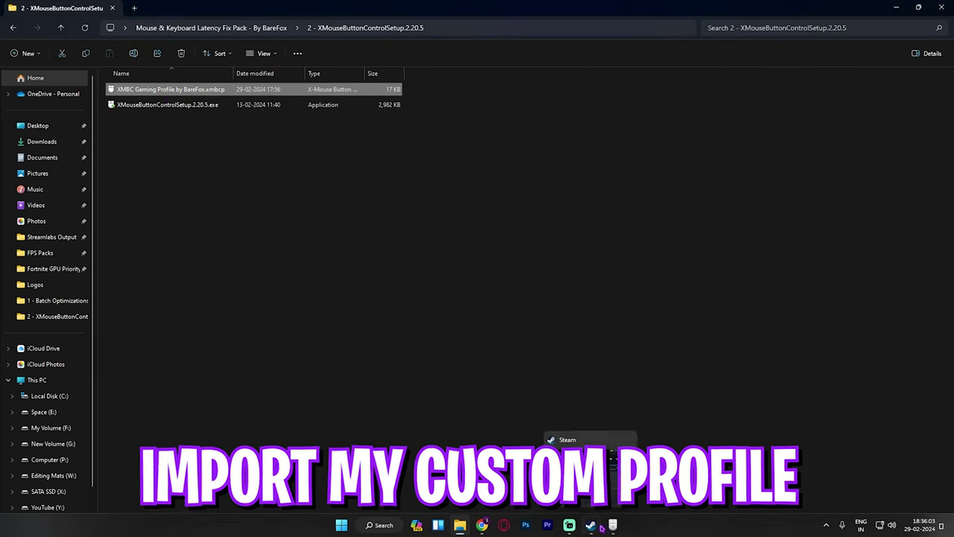
click(588, 524)
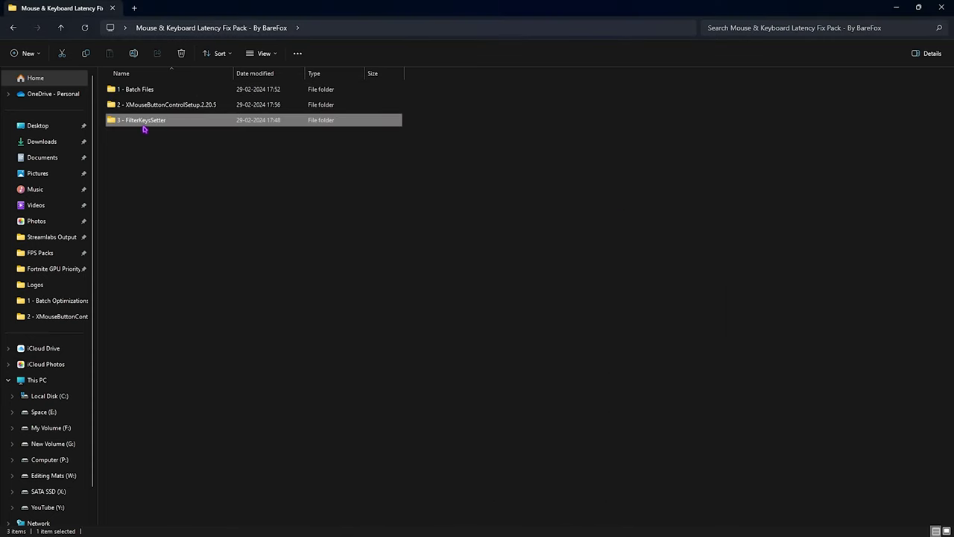
double_click(146, 124)
double_click(149, 91)
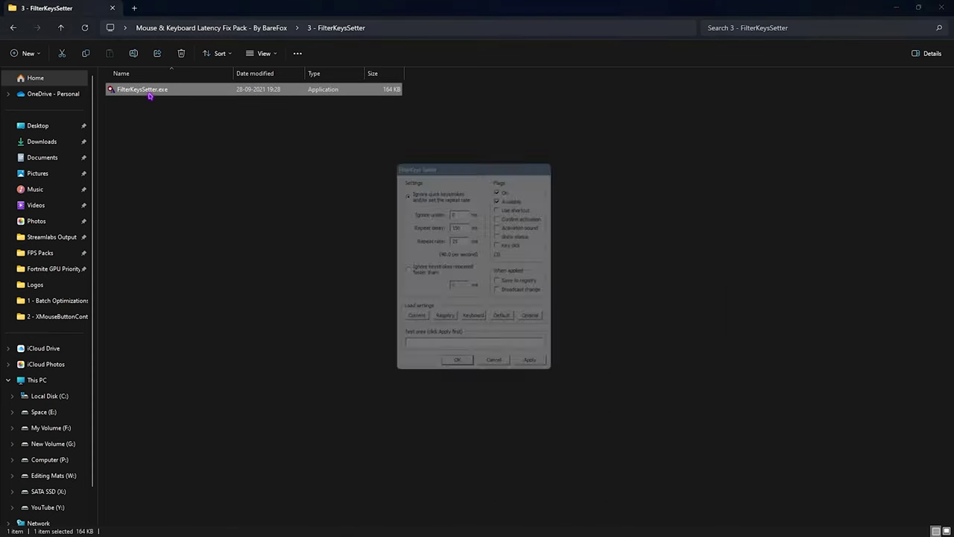
- Load the FilterKeys defaults, then set repeat delay to 150 ms and repeat rate to 25 ms
click(507, 321)
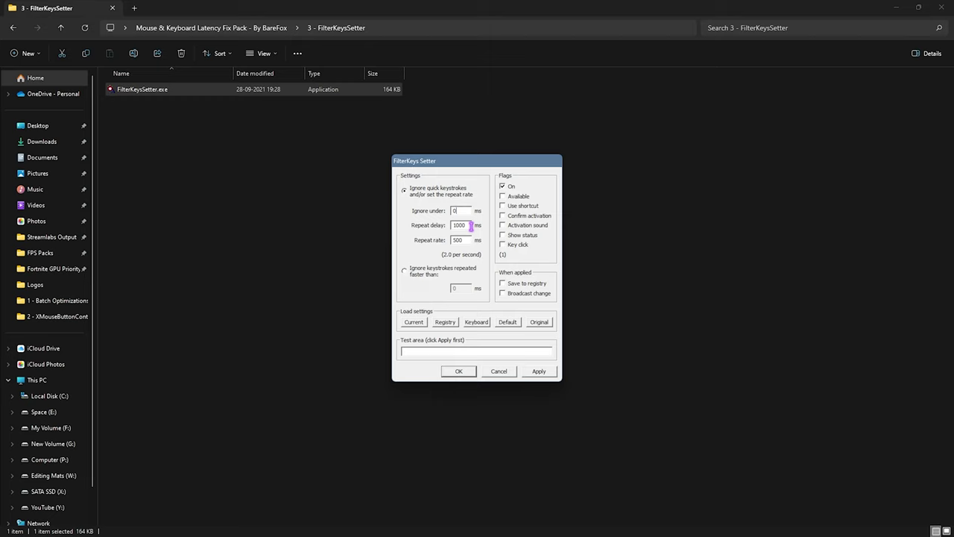
text(150)
key(Tab)
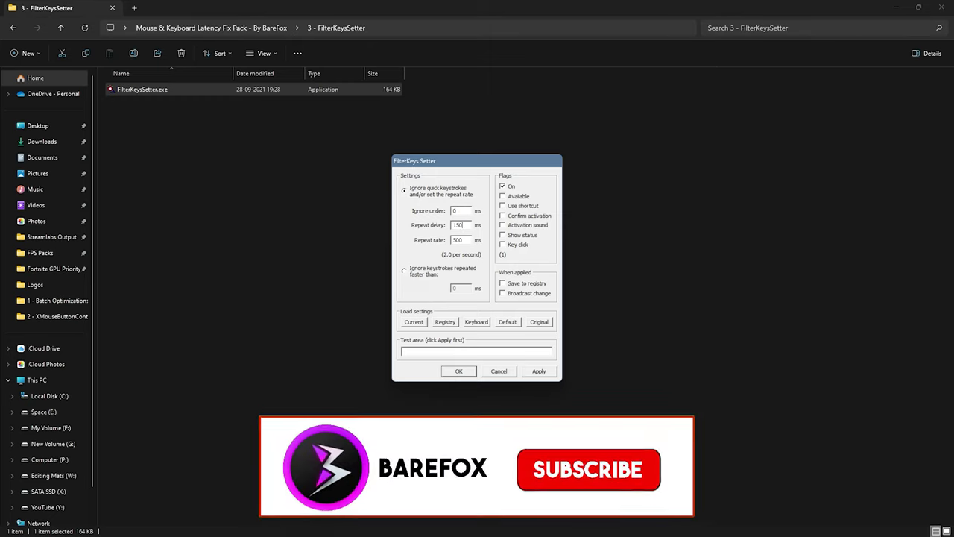
text(25)
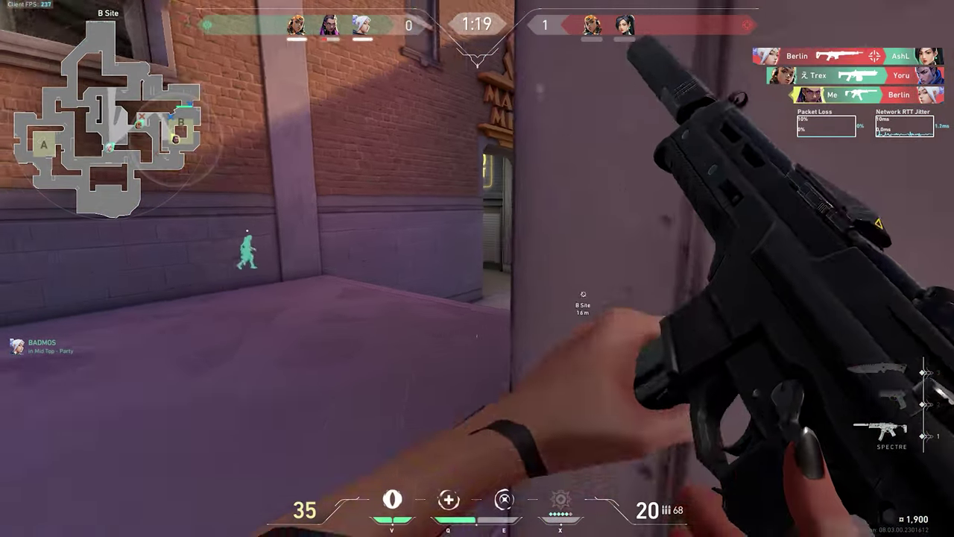
- Walk around the corner toward B Site in Valorant
key(w)
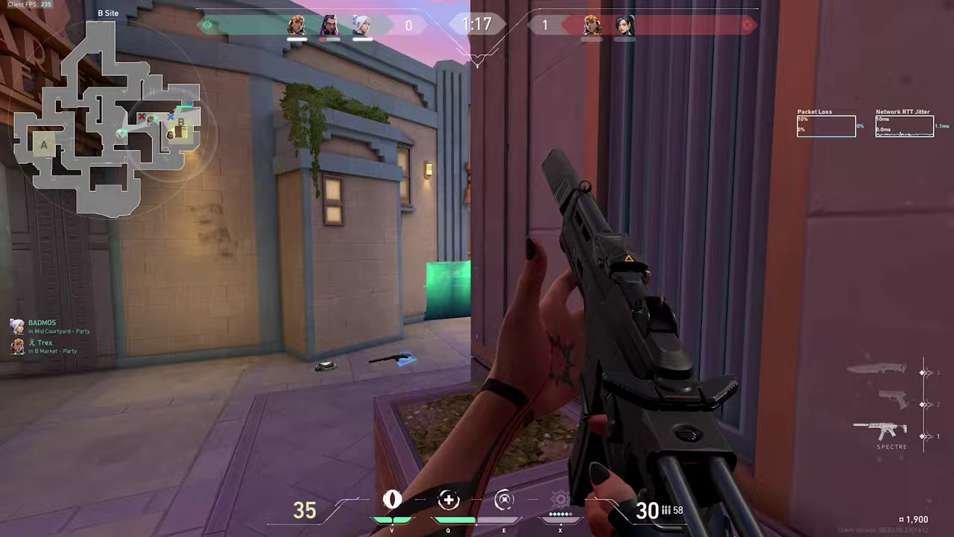